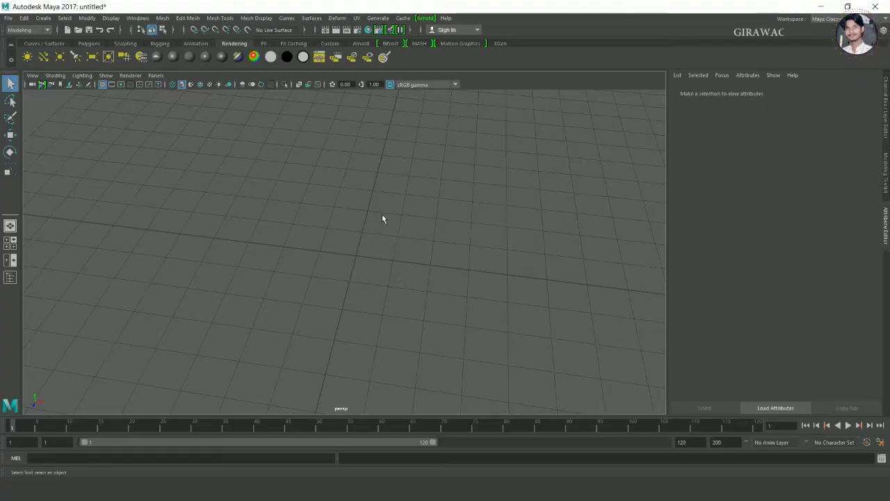
- Draw a polygon cylinder, pCylinder1, interactively at the centre of the grid
{"action": "right_click", "coordinate": [361, 249], "text": "shift"}
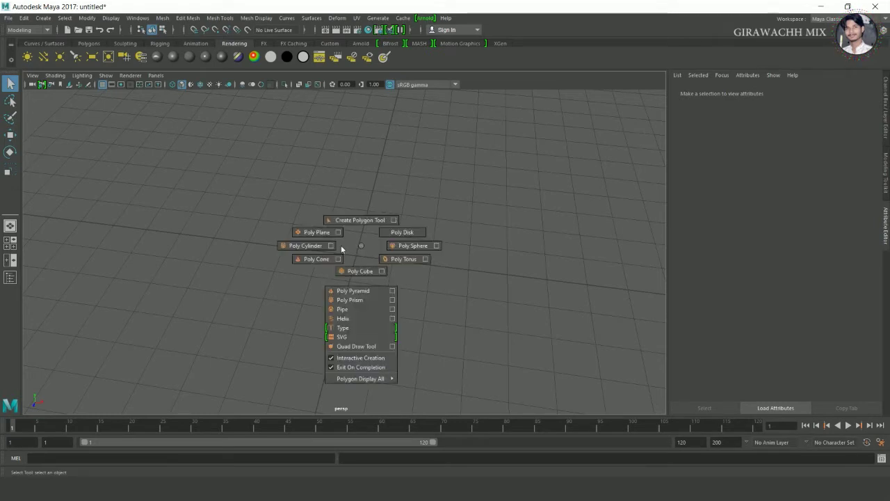
{"action": "left_click", "coordinate": [342, 249]}
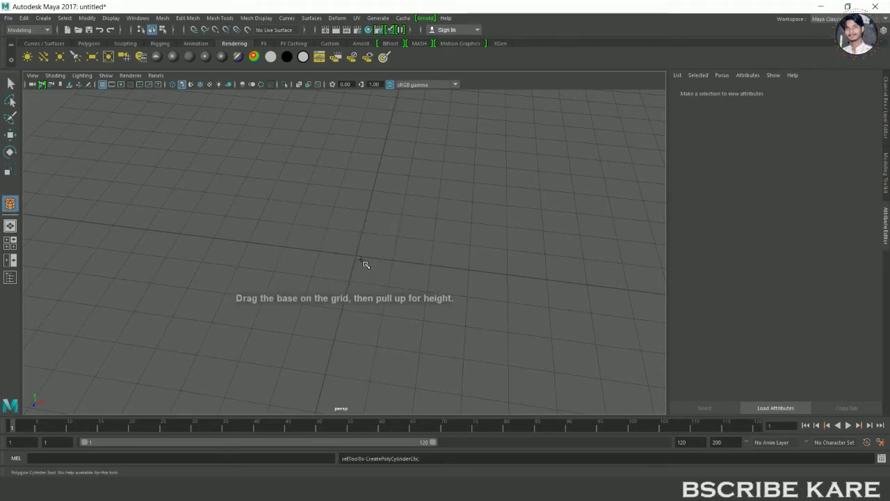
{"action": "mouse_move", "coordinate": [362, 263]}
{"action": "left_mouse_down"}
{"action": "mouse_move", "coordinate": [396, 281]}
{"action": "mouse_move", "coordinate": [397, 171]}
{"action": "left_mouse_up"}
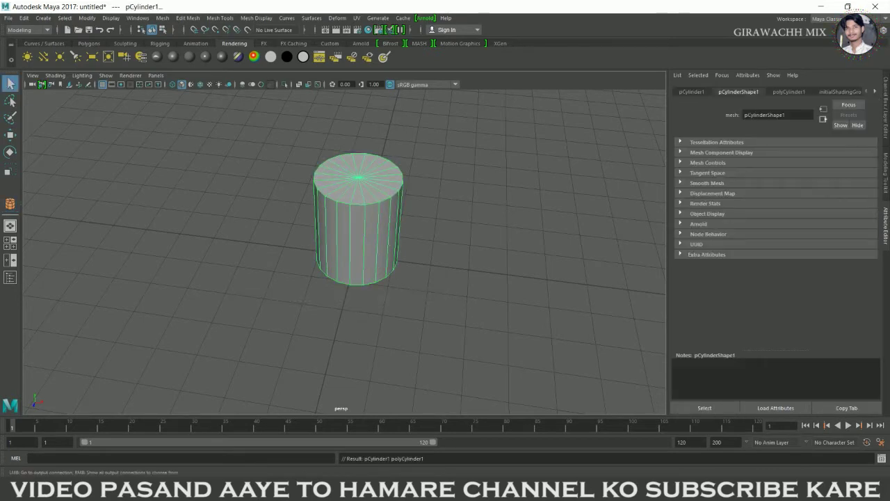
- Set the cylinder's Subdivisions Caps to 0 in the Channel Box
{"action": "left_click", "coordinate": [887, 98]}
{"action": "type", "text": "11"}
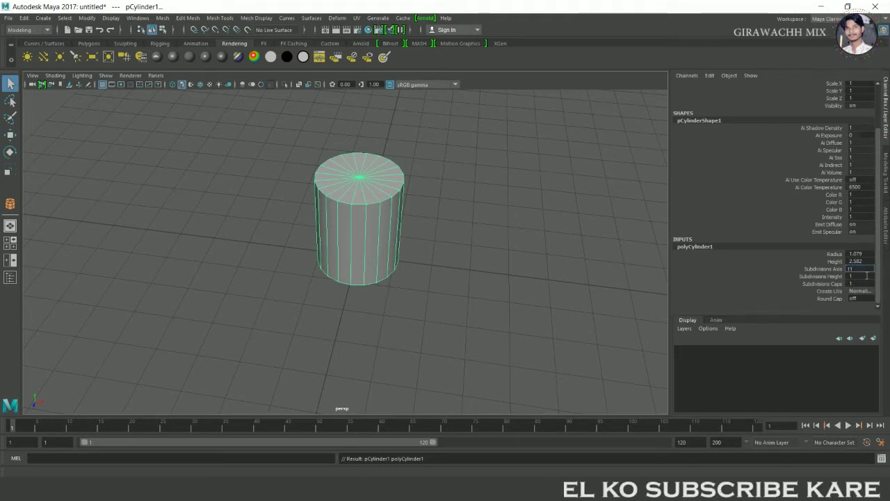
{"action": "left_click", "coordinate": [867, 275]}
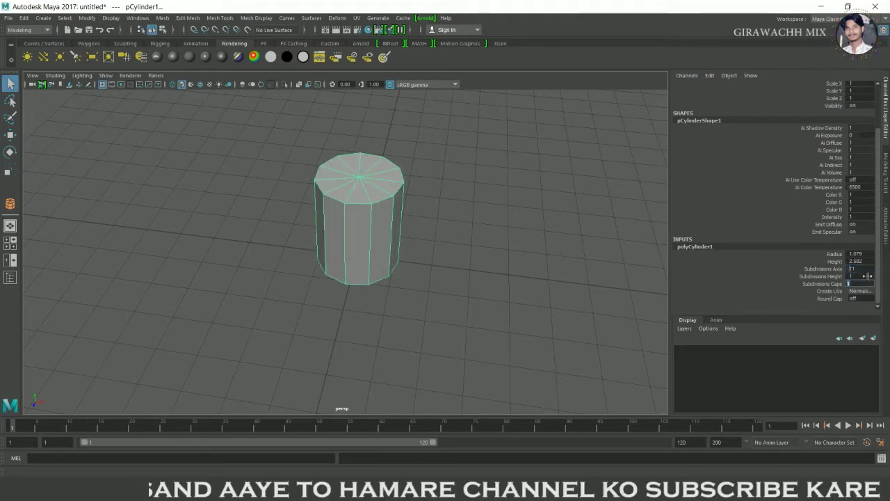
{"action": "type", "text": "0"}
{"action": "key", "text": "Return"}
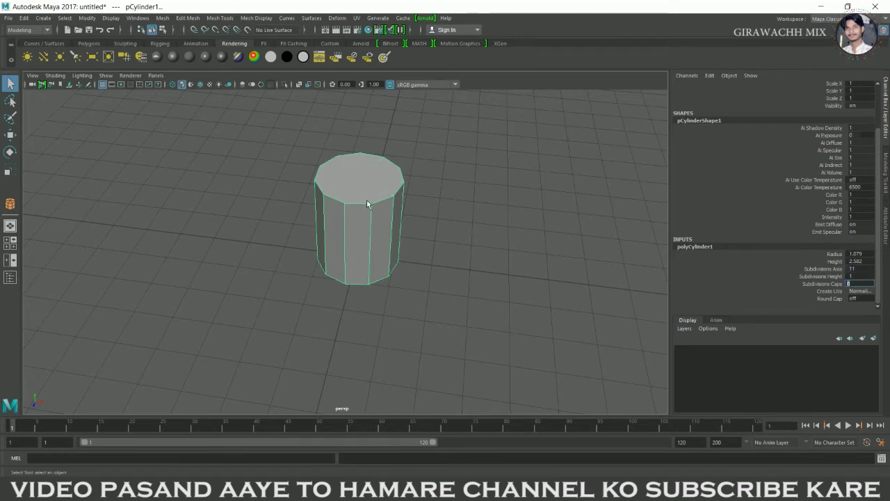
{"action": "right_click", "coordinate": [368, 203]}
{"action": "left_click", "coordinate": [407, 223]}
{"action": "left_click", "coordinate": [351, 246]}
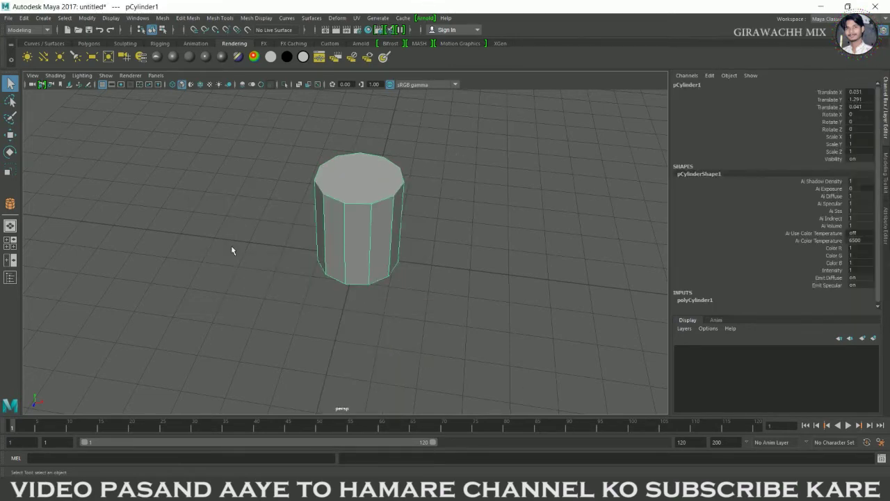
- Set Subdivisions Axis to 8 so the cylinder becomes eight-sided
{"action": "key", "text": "space"}
{"action": "key", "text": "space"}
{"action": "key", "text": "f"}
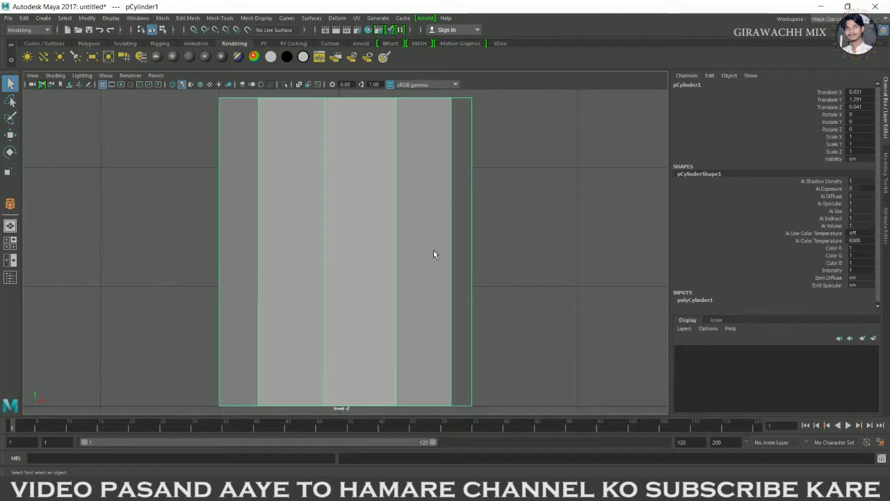
{"action": "scroll", "coordinate": [373, 258], "scroll_direction": "down", "scroll_amount": 3}
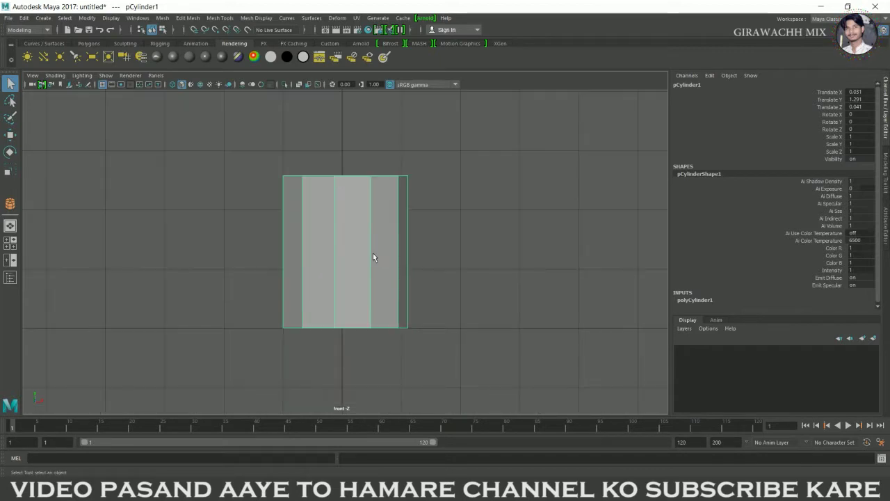
{"action": "left_click", "coordinate": [692, 299]}
{"action": "double_click", "coordinate": [860, 268]}
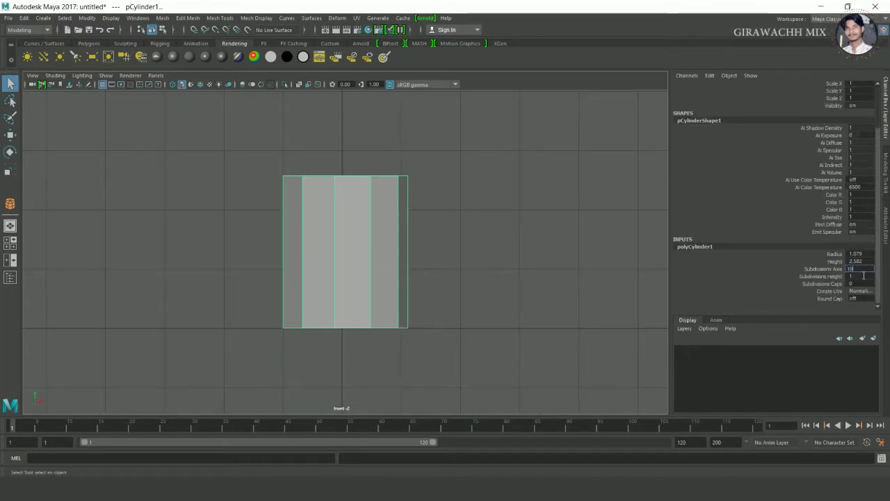
{"action": "key", "text": "Return"}
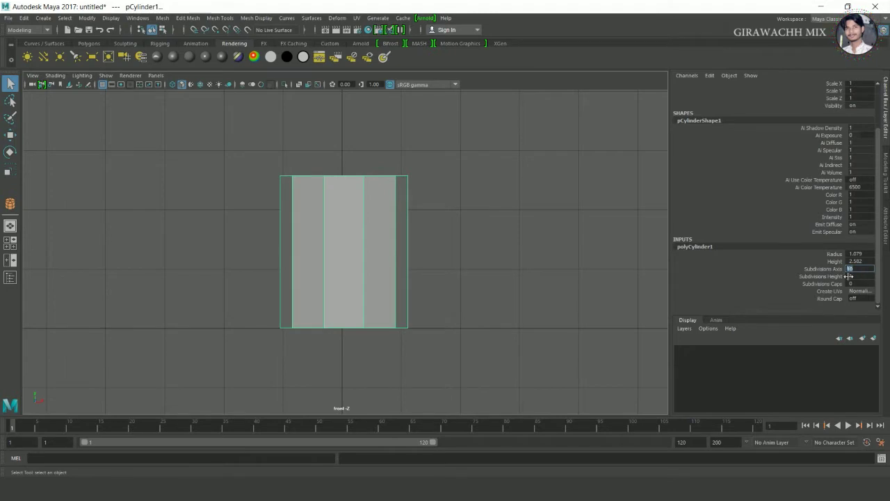
{"action": "type", "text": "8"}
{"action": "key", "text": "Return"}
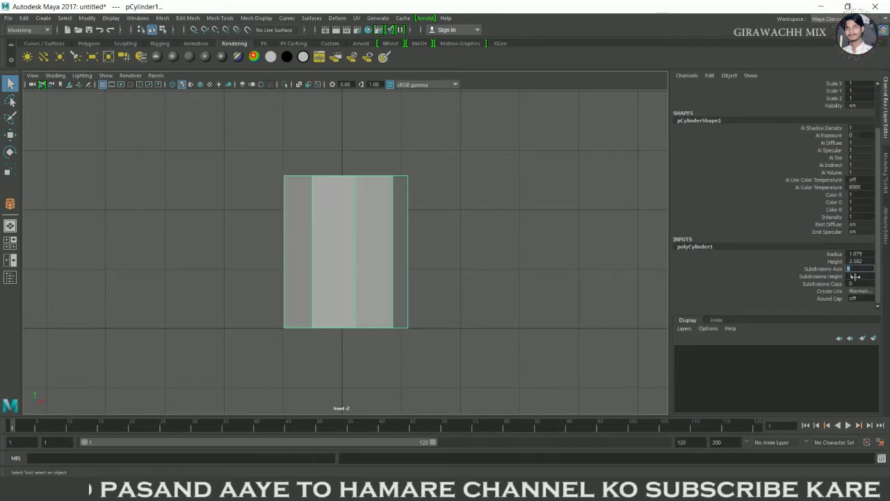
{"action": "type", "text": "8"}
{"action": "key", "text": "Return"}
{"action": "right_click_drag", "start_coordinate": [364, 222], "coordinate": [466, 182]}
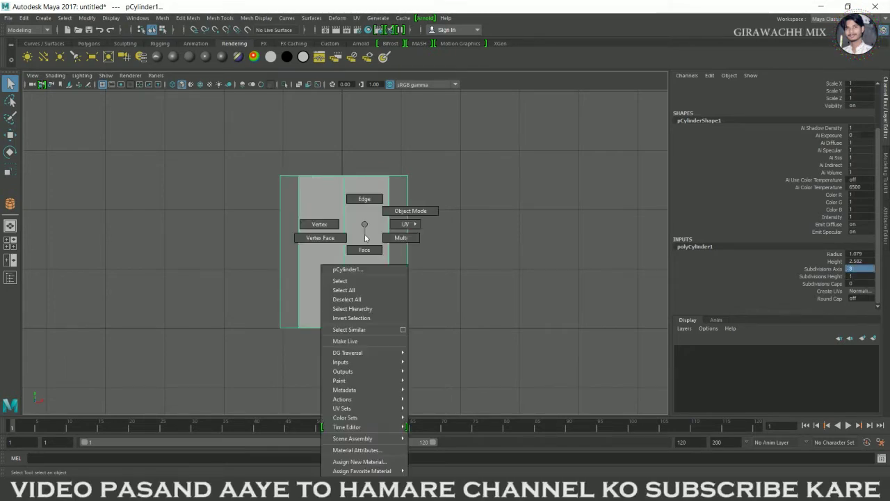
- Move the cylinder along X in the front view until Translate X is 0
{"action": "key", "text": "w"}
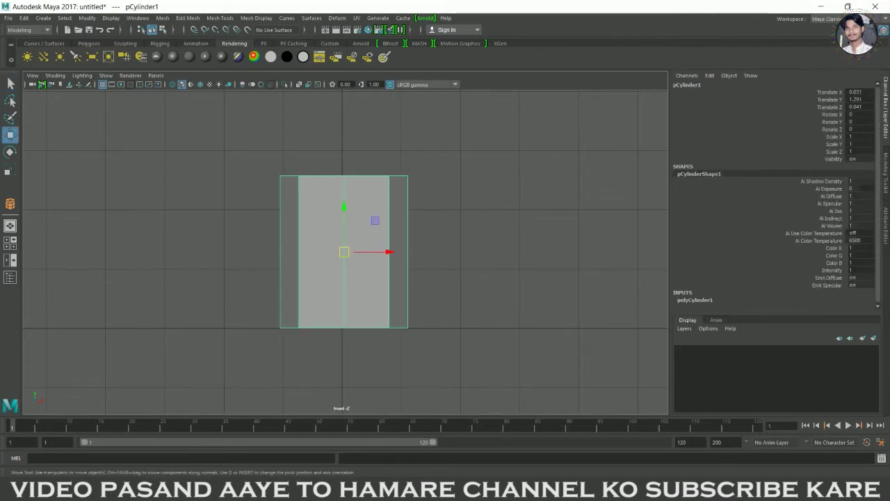
{"action": "scroll", "coordinate": [387, 254], "scroll_direction": "up", "scroll_amount": 3}
{"action": "left_click_drag", "start_coordinate": [396, 261], "coordinate": [391, 261]}
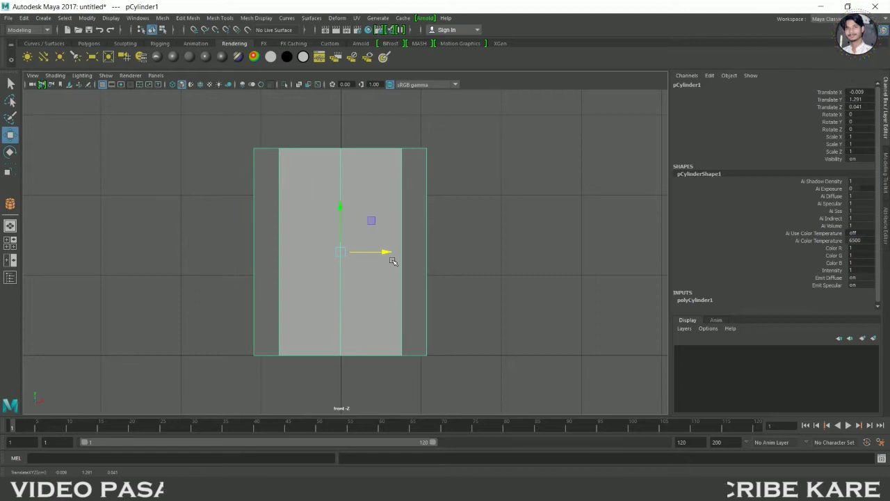
{"action": "scroll", "coordinate": [391, 255], "scroll_direction": "up", "scroll_amount": 5}
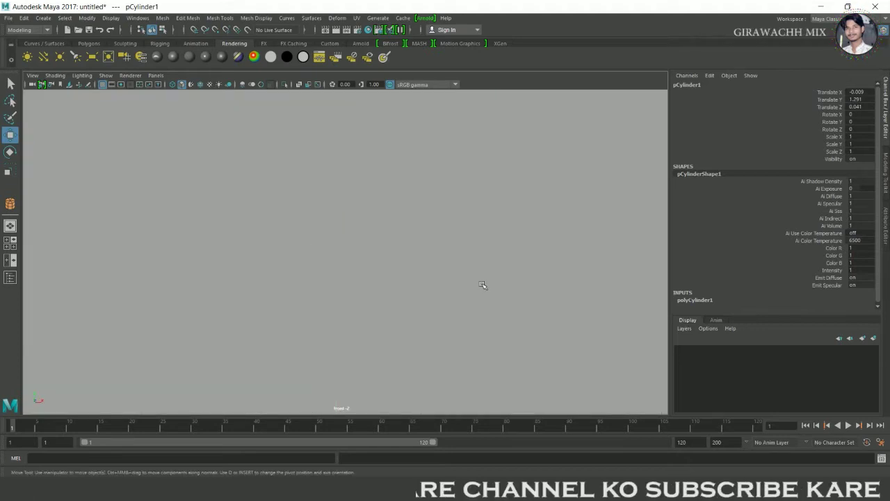
{"action": "key", "text": "4"}
{"action": "scroll", "coordinate": [445, 284], "scroll_direction": "down", "scroll_amount": 5}
{"action": "scroll", "coordinate": [487, 292], "scroll_direction": "up", "scroll_amount": 5}
{"action": "scroll", "coordinate": [494, 301], "scroll_direction": "down", "scroll_amount": 3}
{"action": "left_click_drag", "start_coordinate": [373, 253], "coordinate": [379, 260]}
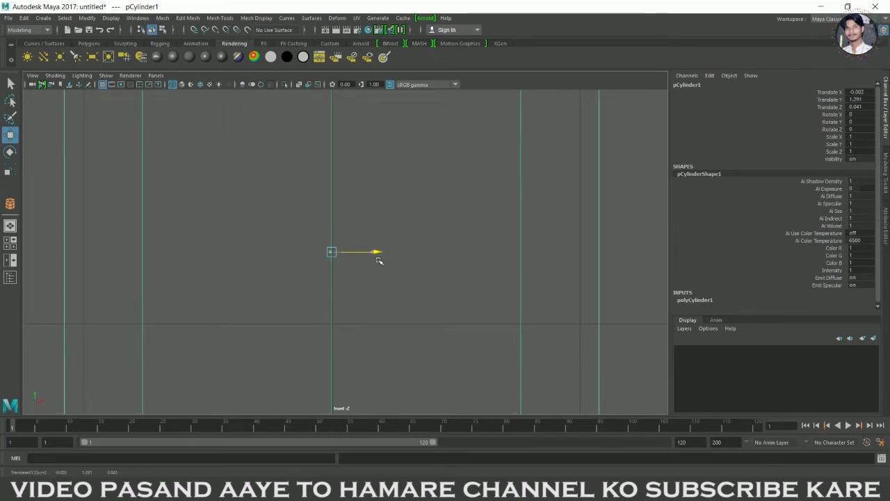
{"action": "scroll", "coordinate": [379, 260], "scroll_direction": "down", "scroll_amount": 3}
{"action": "scroll", "coordinate": [553, 278], "scroll_direction": "up", "scroll_amount": 5}
{"action": "scroll", "coordinate": [487, 278], "scroll_direction": "down", "scroll_amount": 3}
{"action": "scroll", "coordinate": [490, 278], "scroll_direction": "up", "scroll_amount": 3}
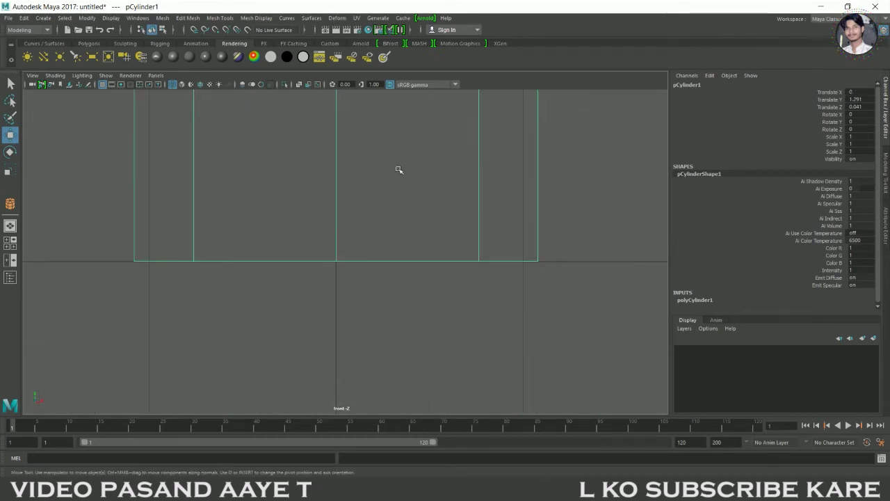
- Orbit the perspective view to a near eye-level angle on the centred cylinder
{"action": "key", "text": "space"}
{"action": "key", "text": "space"}
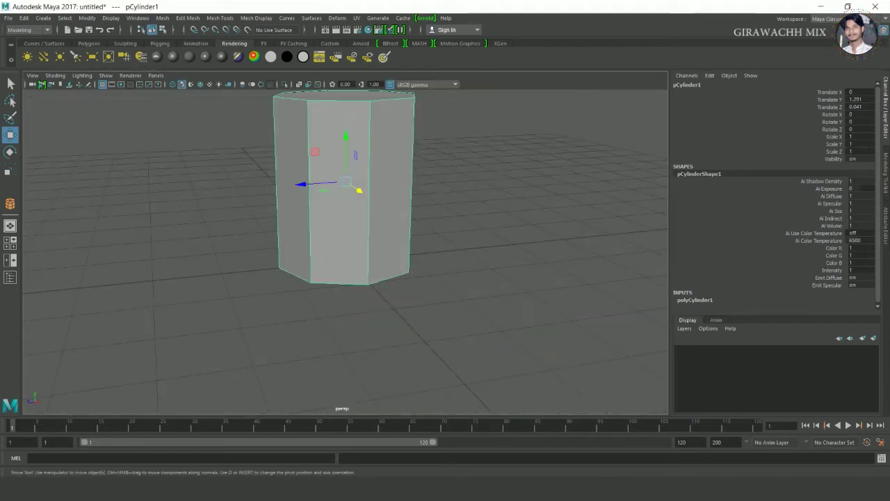
{"action": "left_click_drag", "start_coordinate": [390, 208], "coordinate": [471, 262], "text": "alt"}
{"action": "mouse_move", "coordinate": [471, 262]}
{"action": "right_mouse_down", "text": "alt"}
{"action": "mouse_move", "coordinate": [340, 272]}
{"action": "mouse_move", "coordinate": [293, 264]}
{"action": "right_mouse_up", "text": "alt"}
{"action": "left_click_drag", "start_coordinate": [292, 264], "coordinate": [258, 258], "text": "alt"}
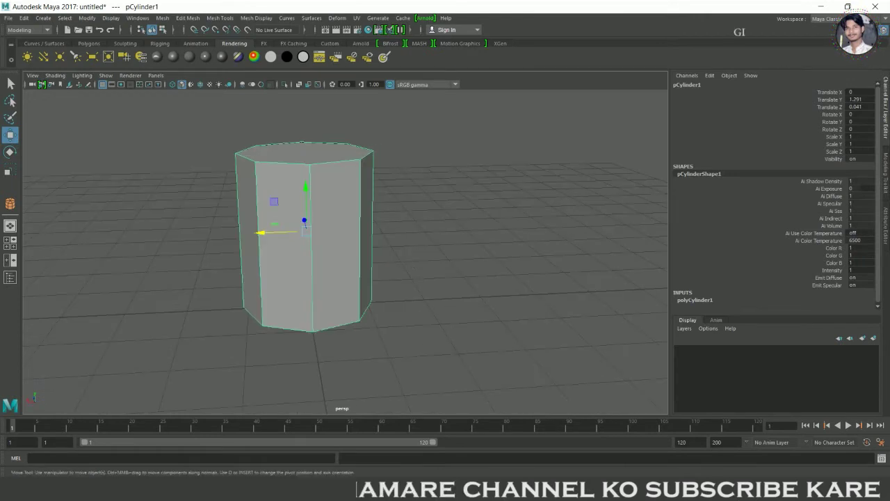
{"action": "key", "text": "space"}
{"action": "key", "text": "space"}
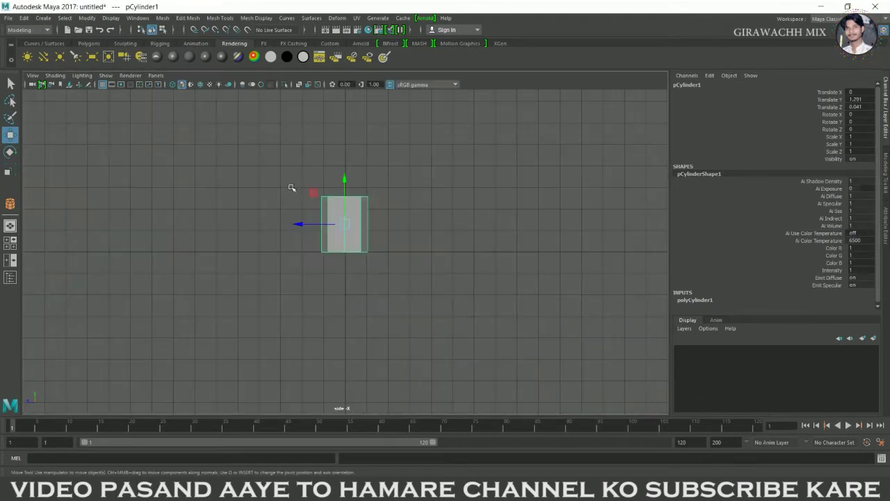
- Rotate the cylinder to -90° around X and lower it to Translate Y 1.084
{"action": "key", "text": "e"}
{"action": "left_click_drag", "start_coordinate": [393, 209], "coordinate": [408, 270]}
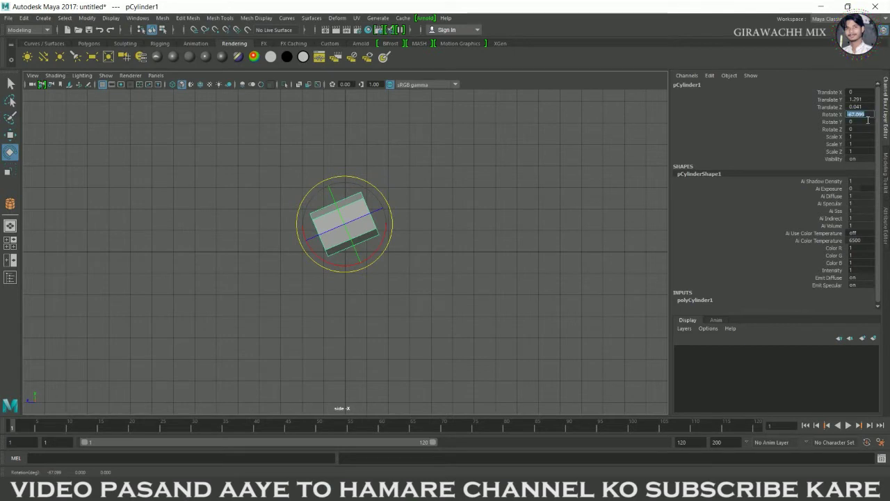
{"action": "type", "text": "-90"}
{"action": "key", "text": "Return"}
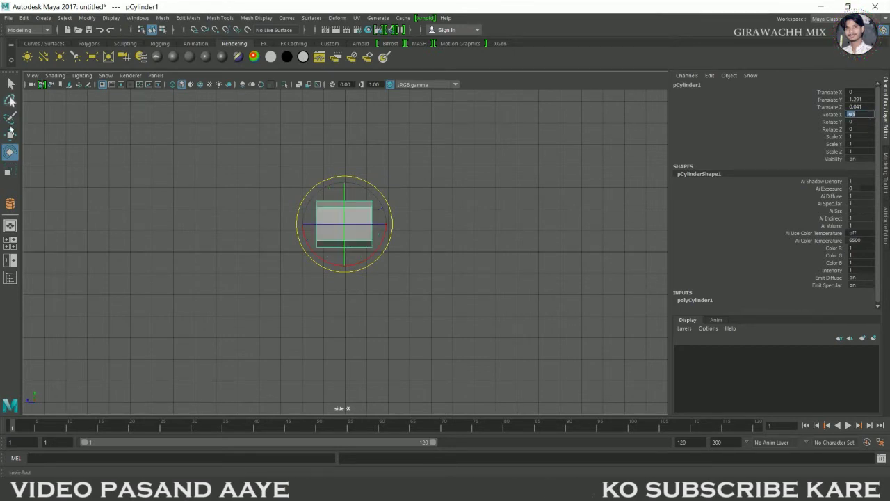
{"action": "left_click", "coordinate": [14, 139]}
{"action": "scroll", "coordinate": [423, 284], "scroll_direction": "up", "scroll_amount": 5}
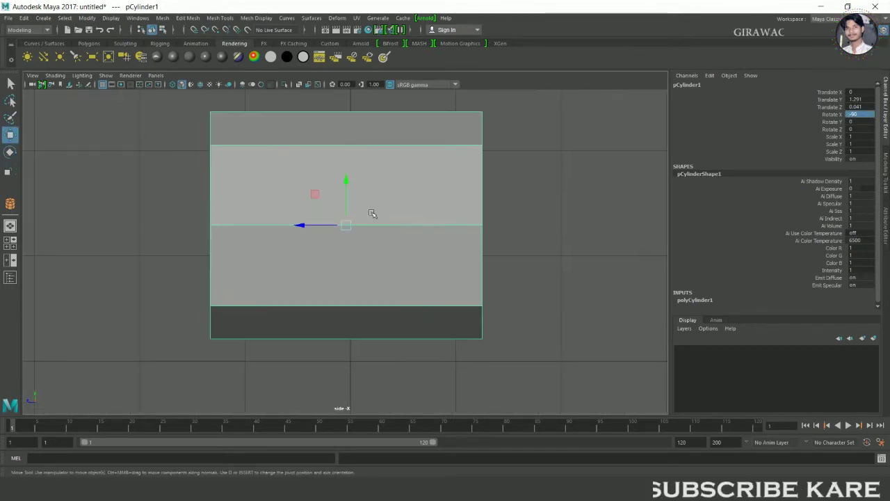
{"action": "left_click_drag", "start_coordinate": [351, 194], "coordinate": [353, 214]}
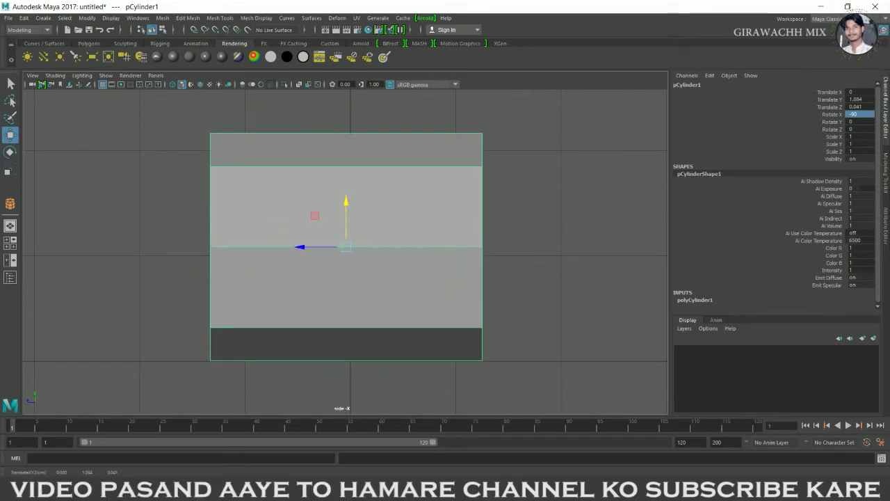
{"action": "scroll", "coordinate": [411, 274], "scroll_direction": "down", "scroll_amount": 5}
{"action": "left_click_drag", "start_coordinate": [412, 274], "coordinate": [378, 260], "text": "alt"}
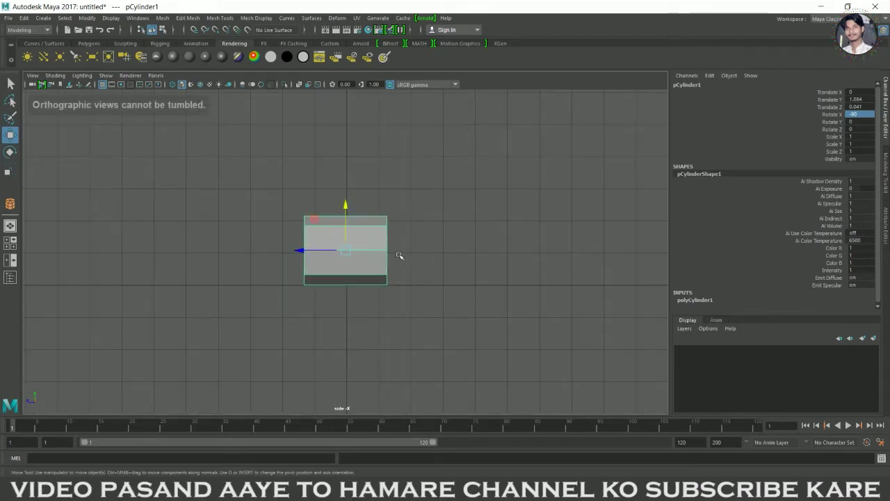
{"action": "key", "text": "r"}
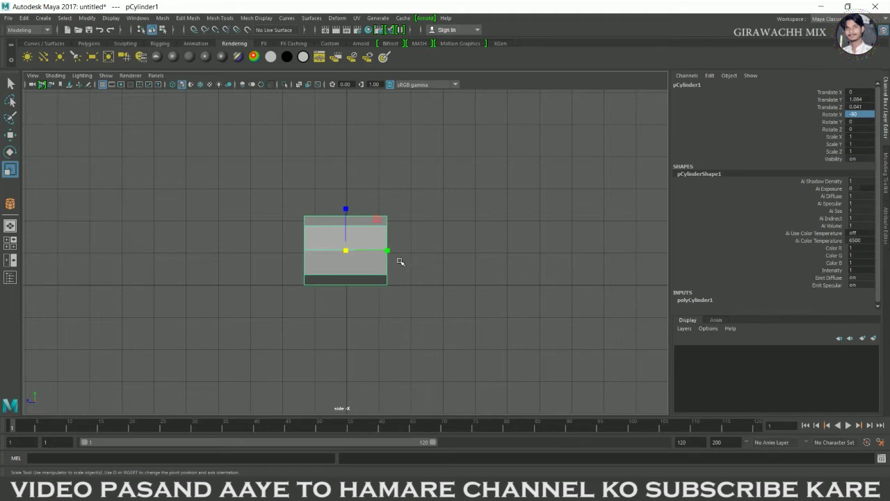
- Set the Insert Edge Loop Tool to multiple edge loops, number of loops 2
{"action": "key", "text": "space"}
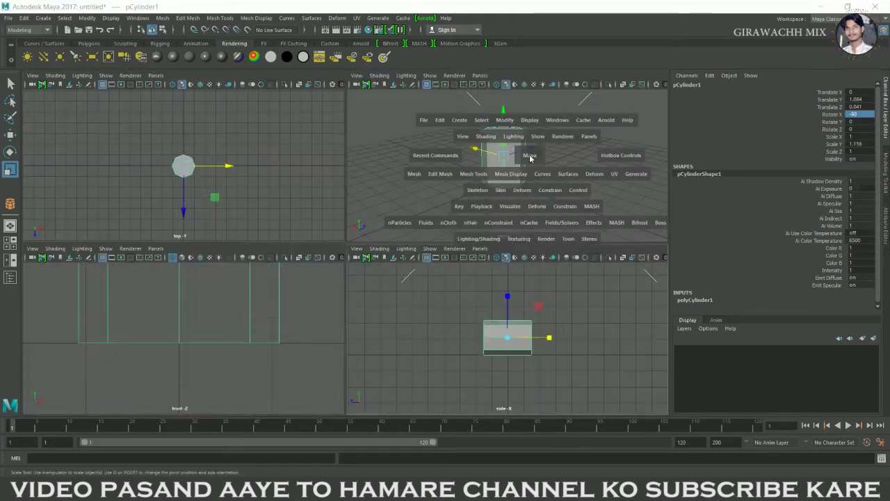
{"action": "key", "text": "space"}
{"action": "mouse_move", "coordinate": [459, 221]}
{"action": "left_mouse_down", "text": "alt"}
{"action": "mouse_move", "coordinate": [399, 253]}
{"action": "mouse_move", "coordinate": [225, 243]}
{"action": "mouse_move", "coordinate": [357, 240]}
{"action": "mouse_move", "coordinate": [306, 254]}
{"action": "left_mouse_up", "text": "alt"}
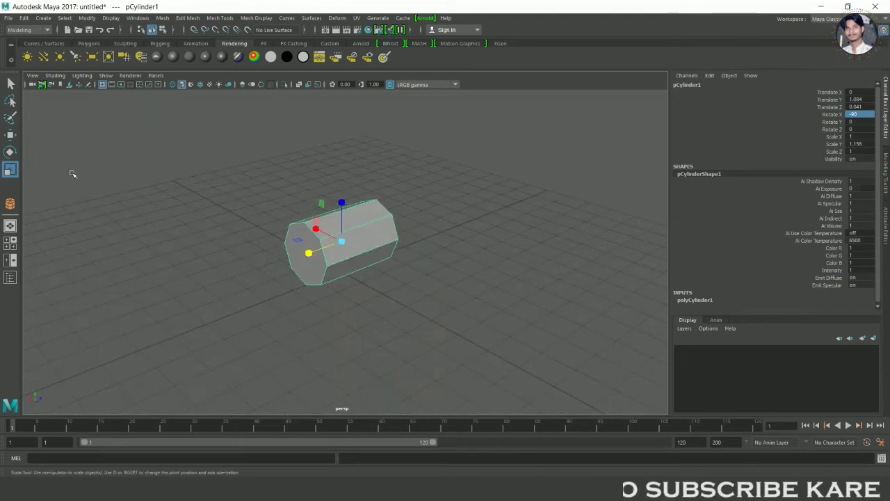
{"action": "key", "text": "w"}
{"action": "mouse_move", "coordinate": [72, 174]}
{"action": "left_mouse_down", "text": "alt"}
{"action": "mouse_move", "coordinate": [362, 236]}
{"action": "mouse_move", "coordinate": [324, 246]}
{"action": "mouse_move", "coordinate": [206, 244]}
{"action": "mouse_move", "coordinate": [247, 240]}
{"action": "mouse_move", "coordinate": [299, 255]}
{"action": "left_mouse_up", "text": "alt"}
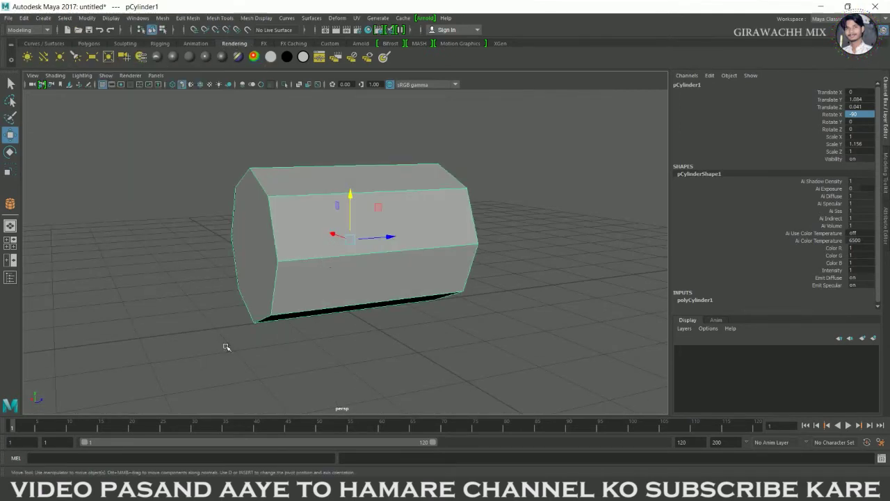
{"action": "key", "text": "space"}
{"action": "key", "text": "space"}
{"action": "left_click_drag", "start_coordinate": [334, 240], "coordinate": [411, 231], "text": "alt"}
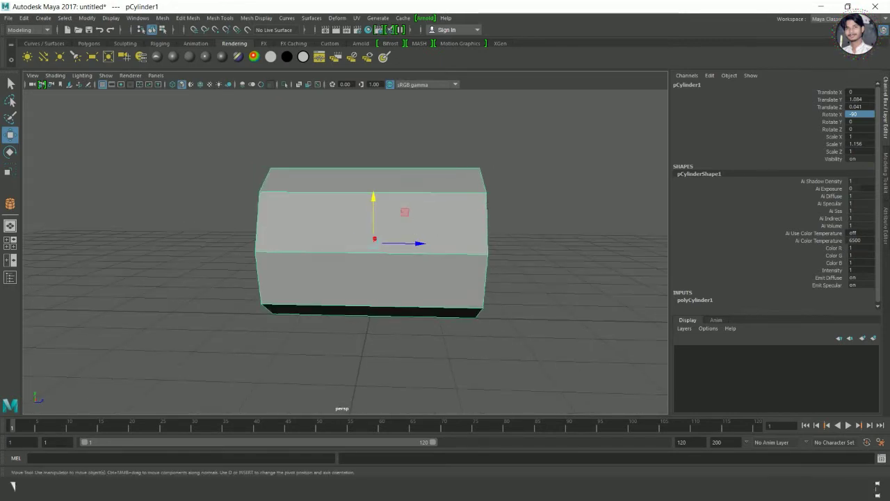
{"action": "right_click_drag", "start_coordinate": [376, 209], "coordinate": [367, 217], "text": "shift"}
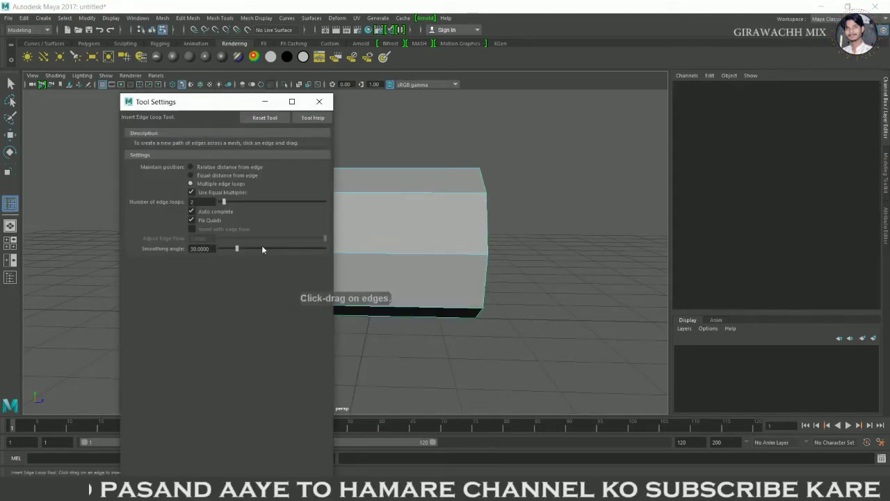
- Insert two edge loops around the cylinder and select them in top view
{"action": "left_click", "coordinate": [321, 108]}
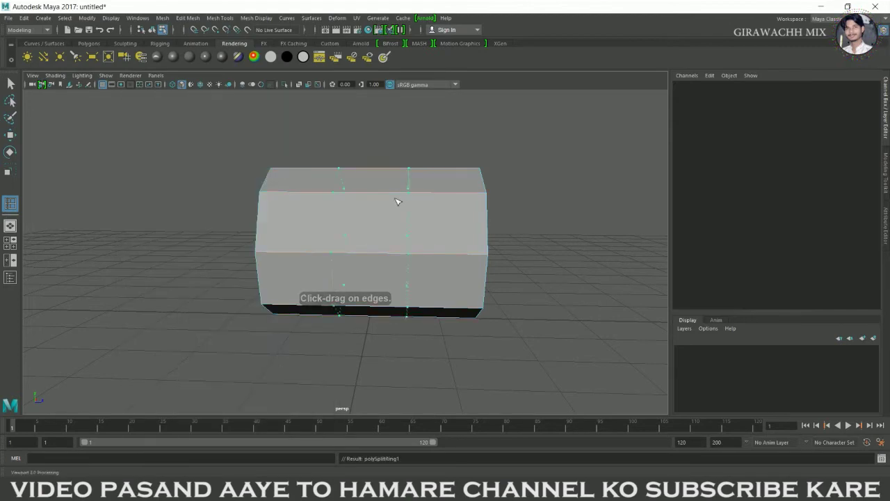
{"action": "left_click", "coordinate": [398, 202]}
{"action": "left_click", "coordinate": [11, 135]}
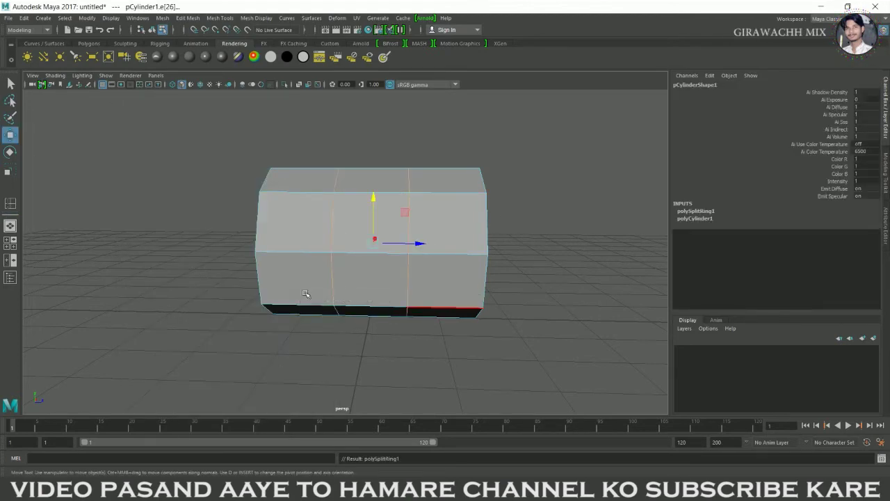
{"action": "key", "text": "space"}
{"action": "key", "text": "space"}
{"action": "scroll", "coordinate": [476, 255], "scroll_direction": "up", "scroll_amount": 3}
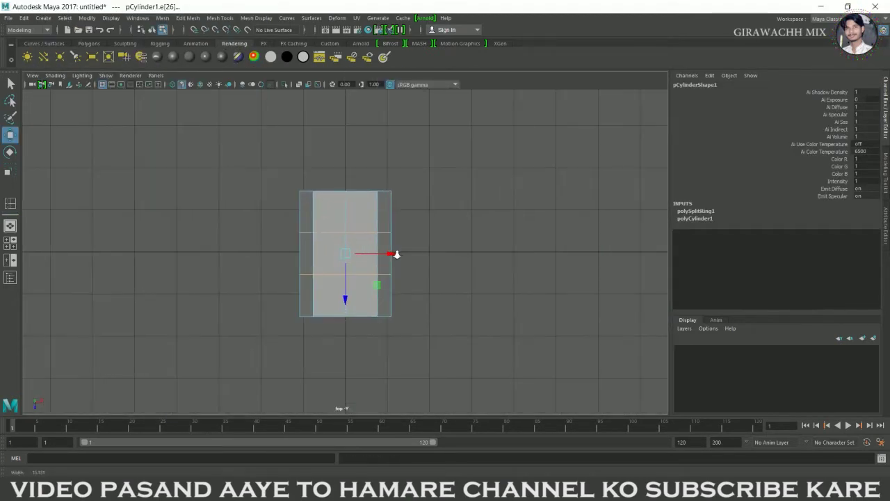
{"action": "left_click_drag", "start_coordinate": [265, 222], "coordinate": [455, 277]}
- Scale the middle vertex rings outward to about 1.29 to widen the centre
{"action": "right_click_drag", "start_coordinate": [376, 254], "coordinate": [285, 223]}
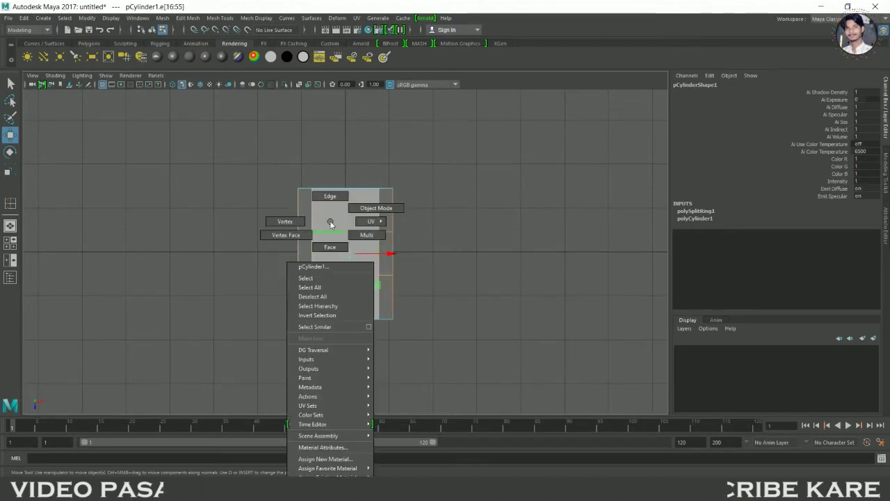
{"action": "left_click_drag", "start_coordinate": [276, 221], "coordinate": [435, 285]}
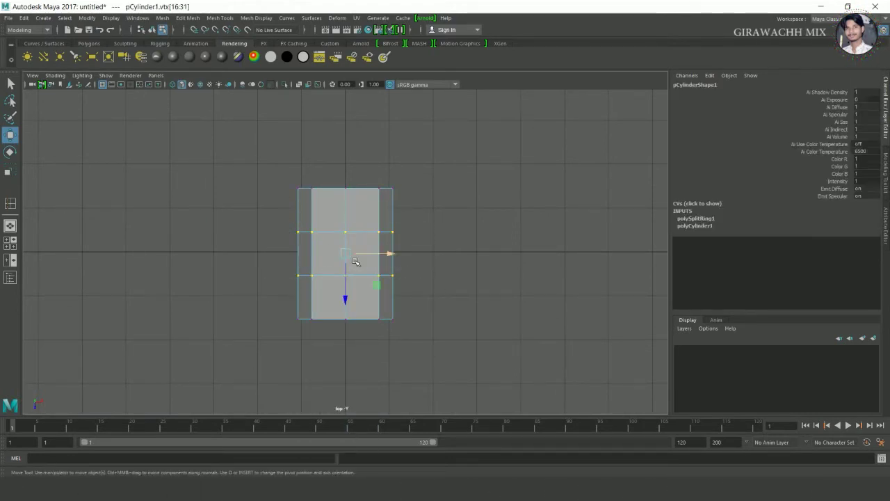
{"action": "left_click_drag", "start_coordinate": [350, 264], "coordinate": [377, 264]}
{"action": "key", "text": "space"}
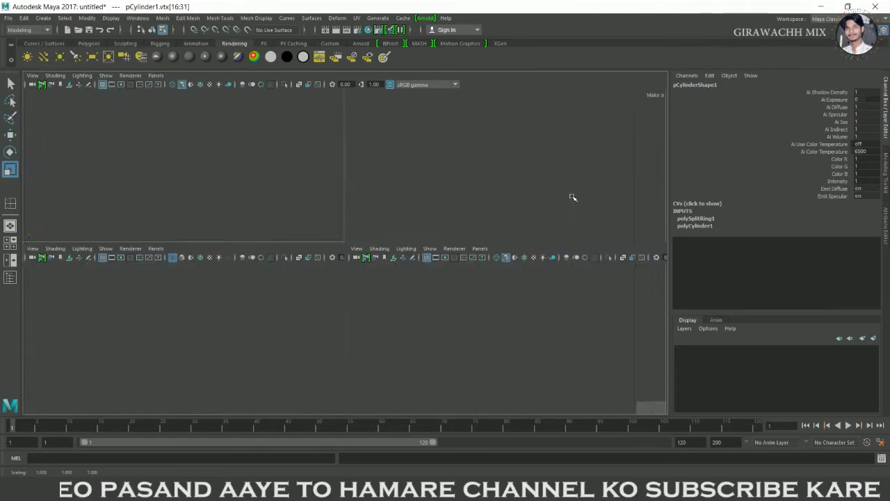
- Select both end-cap faces of the cylinder in face mode
{"action": "key", "text": "space"}
{"action": "left_click_drag", "start_coordinate": [320, 250], "coordinate": [337, 208], "text": "alt"}
{"action": "right_click_drag", "start_coordinate": [394, 175], "coordinate": [417, 157]}
{"action": "mouse_move", "coordinate": [417, 157]}
{"action": "left_mouse_down", "text": "alt"}
{"action": "mouse_move", "coordinate": [393, 225]}
{"action": "mouse_move", "coordinate": [513, 223]}
{"action": "left_mouse_up", "text": "alt"}
{"action": "left_click", "coordinate": [394, 226]}
{"action": "right_click_drag", "start_coordinate": [513, 222], "coordinate": [417, 223], "text": "alt"}
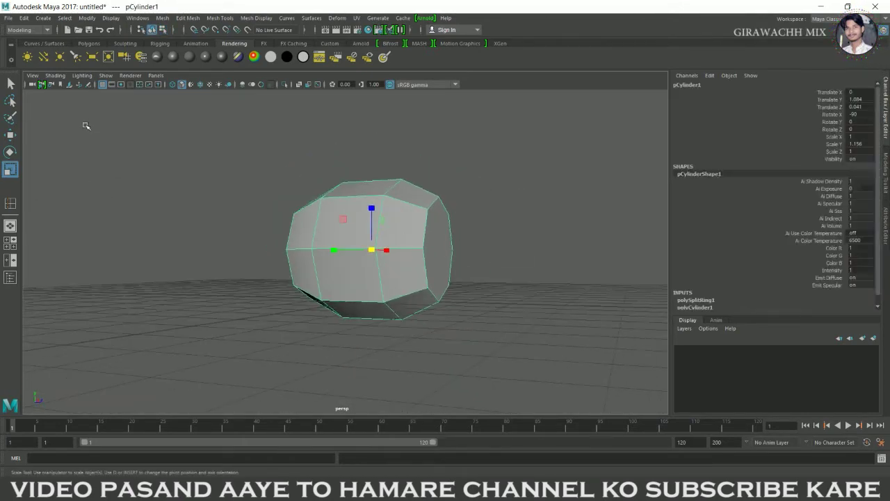
{"action": "left_click_drag", "start_coordinate": [348, 205], "coordinate": [377, 199], "text": "alt"}
{"action": "right_click_drag", "start_coordinate": [377, 200], "coordinate": [384, 199], "text": "alt"}
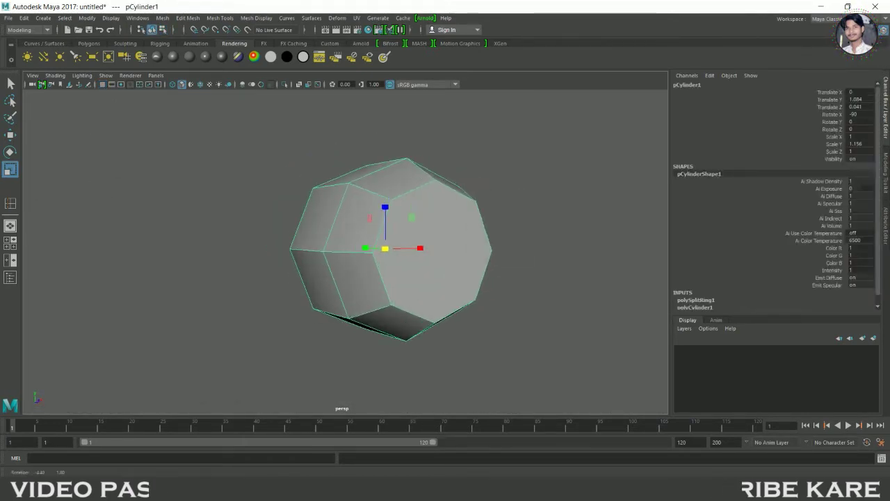
{"action": "left_click_drag", "start_coordinate": [384, 199], "coordinate": [446, 228], "text": "alt"}
{"action": "right_click_drag", "start_coordinate": [446, 227], "coordinate": [447, 251]}
{"action": "left_click", "coordinate": [448, 250]}
{"action": "left_click_drag", "start_coordinate": [448, 251], "coordinate": [293, 270], "text": "alt"}
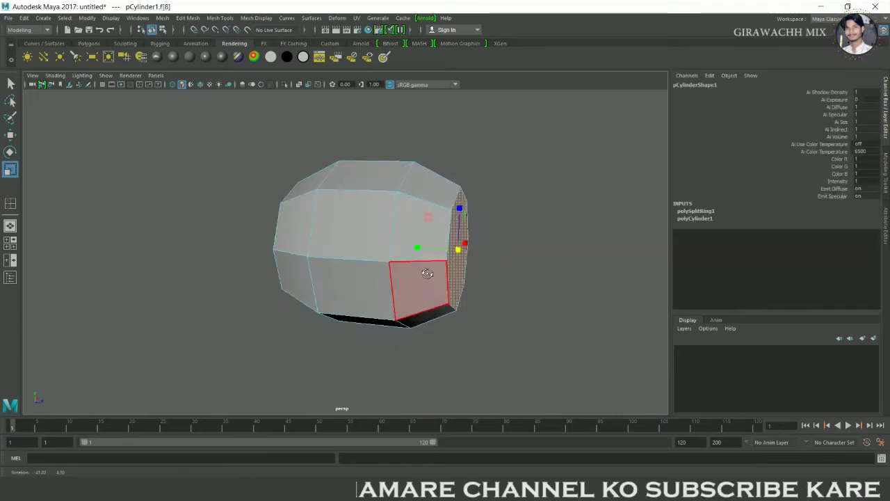
{"action": "left_click", "coordinate": [293, 270], "text": "shift"}
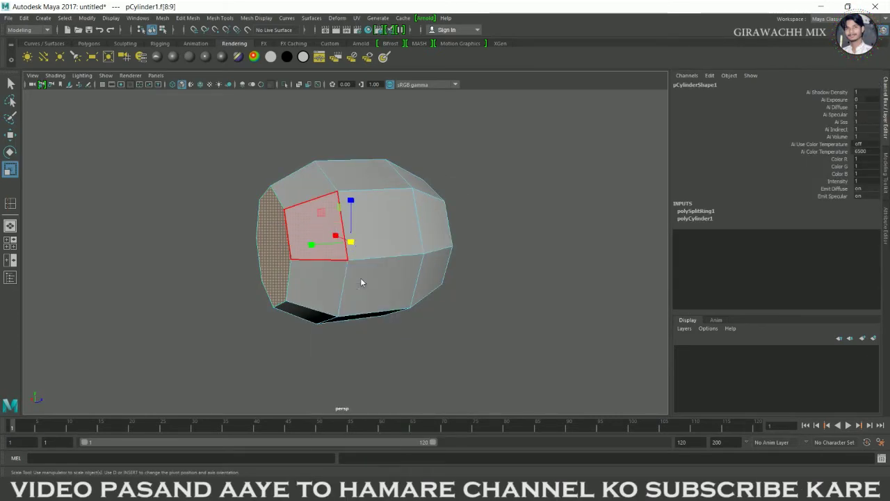
- Extrude the two end faces outward to Local Translate Z 1.048
{"action": "key", "text": "ctrl+e"}
{"action": "left_click_drag", "start_coordinate": [417, 268], "coordinate": [431, 264], "text": "alt"}
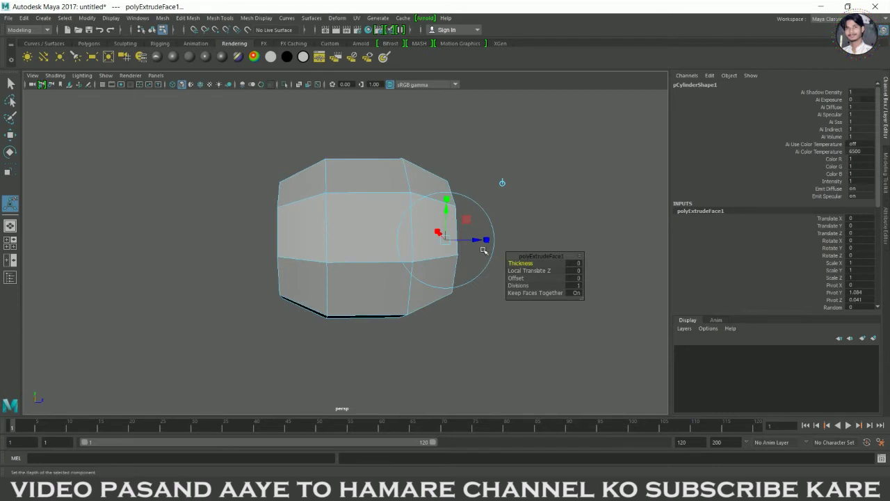
{"action": "left_click_drag", "start_coordinate": [485, 249], "coordinate": [545, 249]}
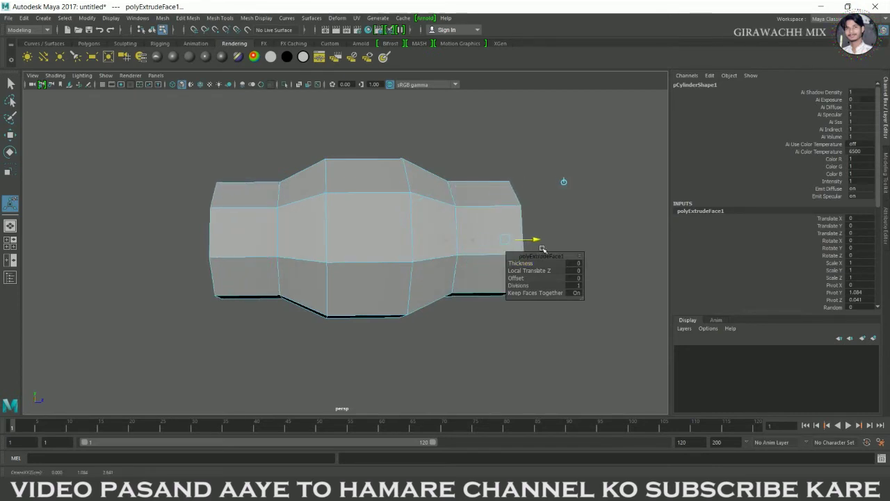
{"action": "mouse_move", "coordinate": [539, 249]}
{"action": "left_mouse_down", "text": "alt"}
{"action": "mouse_move", "coordinate": [472, 319]}
{"action": "mouse_move", "coordinate": [455, 268]}
{"action": "mouse_move", "coordinate": [489, 249]}
{"action": "left_mouse_up", "text": "alt"}
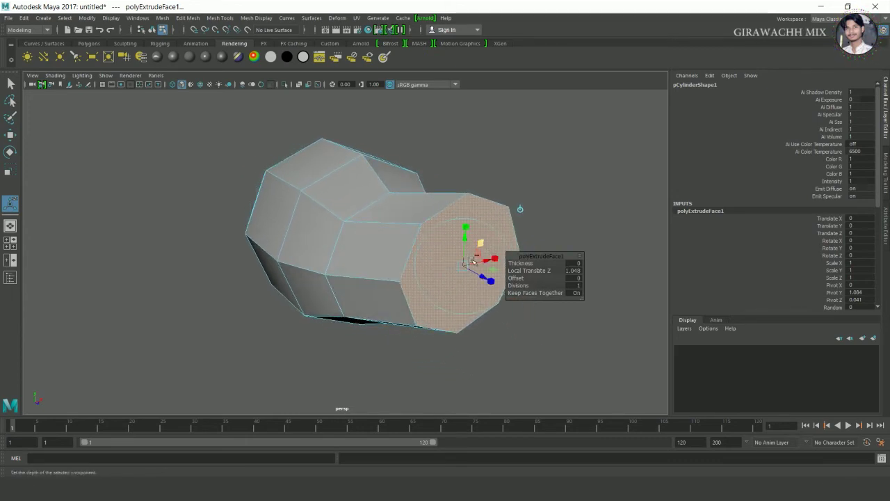
{"action": "key", "text": "ctrl+z"}
{"action": "left_click", "coordinate": [569, 286]}
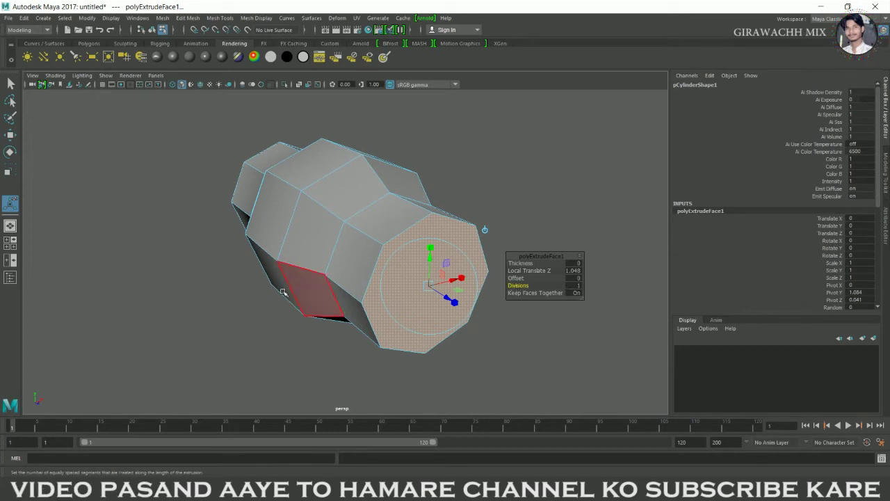
{"action": "mouse_move", "coordinate": [283, 291]}
{"action": "left_mouse_down", "text": "alt"}
{"action": "mouse_move", "coordinate": [374, 312]}
{"action": "mouse_move", "coordinate": [295, 283]}
{"action": "mouse_move", "coordinate": [290, 201]}
{"action": "left_mouse_up", "text": "alt"}
{"action": "right_click", "coordinate": [290, 201]}
- Preview the mesh smoothed with 3, then return to the normal display with 1
{"action": "left_click", "coordinate": [413, 154]}
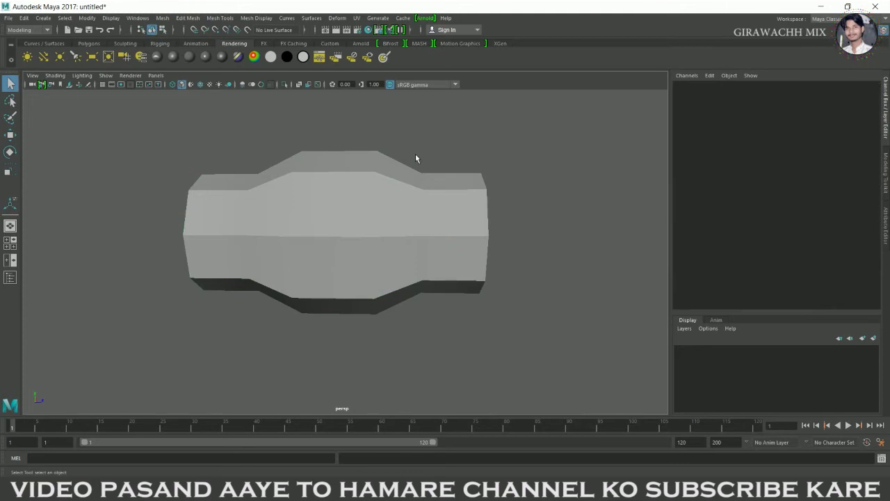
{"action": "scroll", "coordinate": [415, 154], "scroll_direction": "down", "scroll_amount": 3}
{"action": "left_click", "coordinate": [375, 242]}
{"action": "key", "text": "3"}
{"action": "left_click", "coordinate": [475, 212]}
{"action": "mouse_move", "coordinate": [474, 212]}
{"action": "left_mouse_down", "text": "alt"}
{"action": "mouse_move", "coordinate": [290, 260]}
{"action": "mouse_move", "coordinate": [375, 238]}
{"action": "mouse_move", "coordinate": [464, 274]}
{"action": "mouse_move", "coordinate": [314, 280]}
{"action": "mouse_move", "coordinate": [403, 255]}
{"action": "mouse_move", "coordinate": [371, 263]}
{"action": "left_mouse_up", "text": "alt"}
{"action": "left_click", "coordinate": [375, 238]}
{"action": "key", "text": "1"}
- Scale both end faces apart along Y to lengthen the end sections slightly
{"action": "right_click", "coordinate": [272, 237]}
{"action": "left_click", "coordinate": [280, 250]}
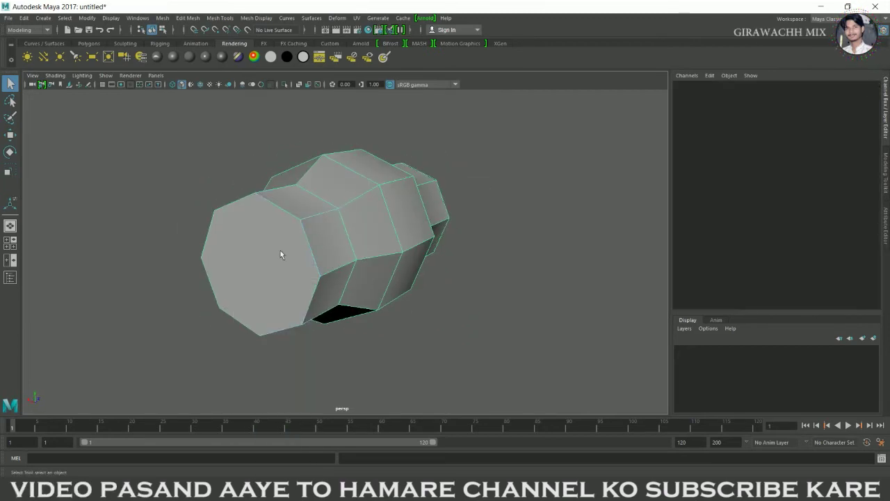
{"action": "left_click", "coordinate": [327, 243]}
{"action": "left_click_drag", "start_coordinate": [327, 244], "coordinate": [316, 278], "text": "alt"}
{"action": "left_click", "coordinate": [369, 240], "text": "shift"}
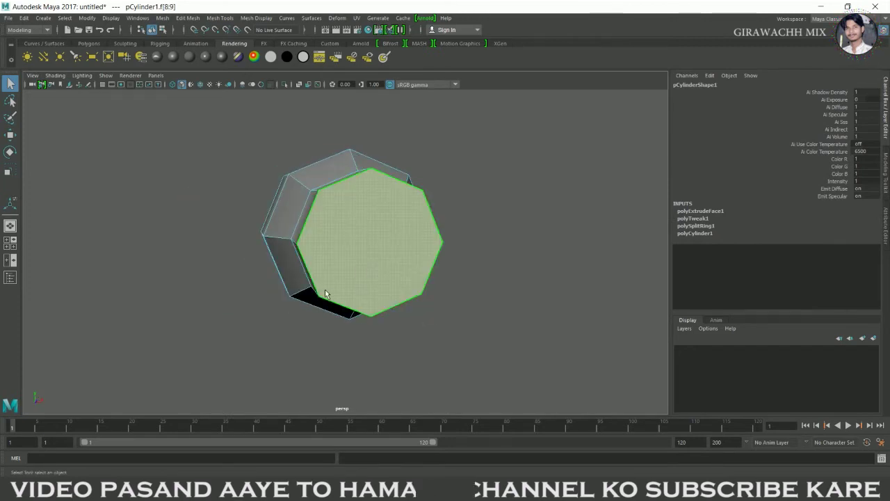
{"action": "left_click_drag", "start_coordinate": [369, 240], "coordinate": [416, 297], "text": "alt"}
{"action": "key", "text": "r"}
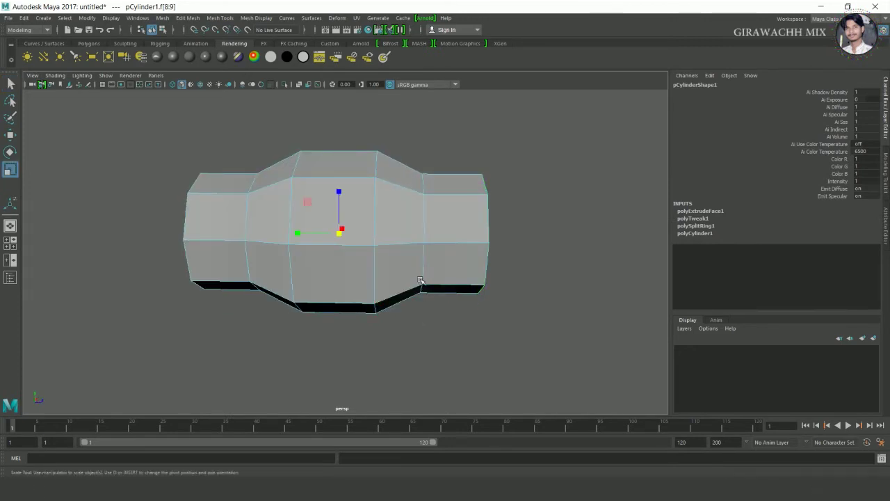
{"action": "left_click_drag", "start_coordinate": [305, 242], "coordinate": [368, 294]}
{"action": "right_click_drag", "start_coordinate": [309, 248], "coordinate": [322, 246]}
{"action": "left_click_drag", "start_coordinate": [322, 246], "coordinate": [186, 276], "text": "alt"}
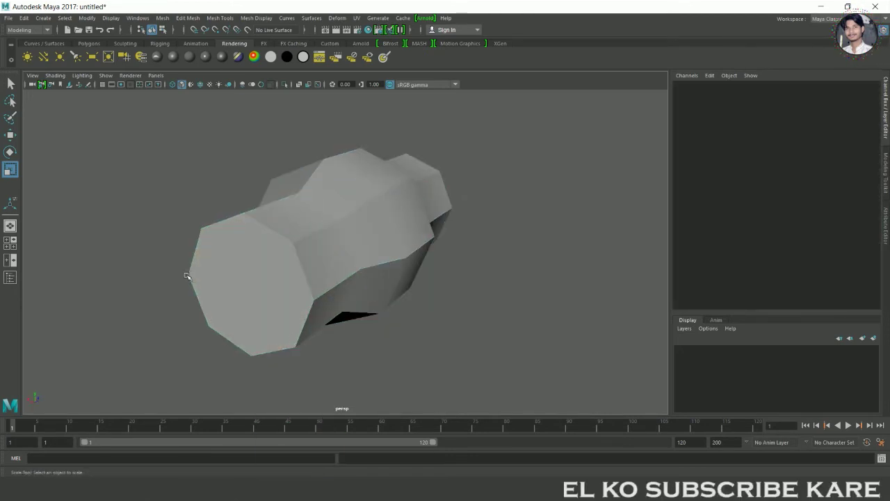
- Select both end caps and delete them to open the tube
{"action": "right_click_drag", "start_coordinate": [241, 226], "coordinate": [241, 251]}
{"action": "left_click", "coordinate": [247, 278]}
{"action": "left_click_drag", "start_coordinate": [247, 279], "coordinate": [376, 302], "text": "alt"}
{"action": "left_click", "coordinate": [426, 284], "text": "shift"}
{"action": "key", "text": "Delete"}
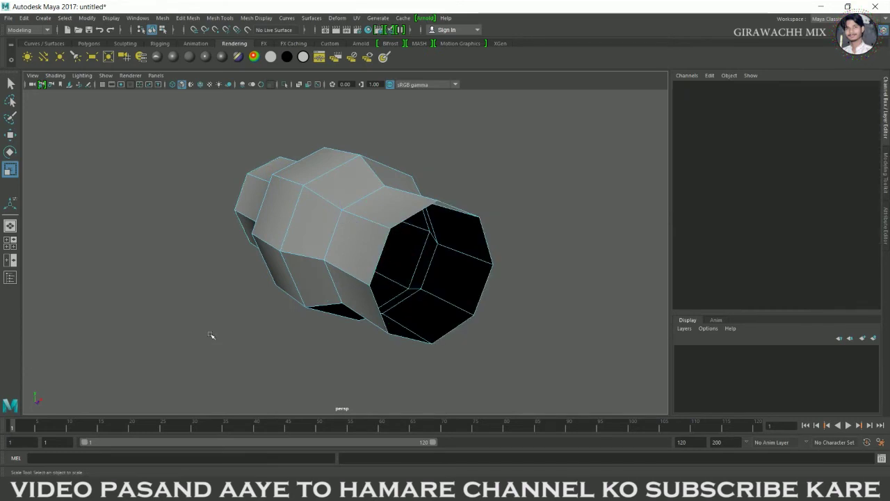
- Enable Two Sided Lighting and reselect the open tube as a whole object
{"action": "left_click", "coordinate": [82, 76]}
{"action": "left_click", "coordinate": [90, 141]}
{"action": "left_click_drag", "start_coordinate": [119, 179], "coordinate": [292, 211], "text": "alt"}
{"action": "right_click_drag", "start_coordinate": [286, 206], "coordinate": [371, 165]}
{"action": "left_click", "coordinate": [354, 215]}
{"action": "left_click_drag", "start_coordinate": [353, 215], "coordinate": [231, 214], "text": "alt"}
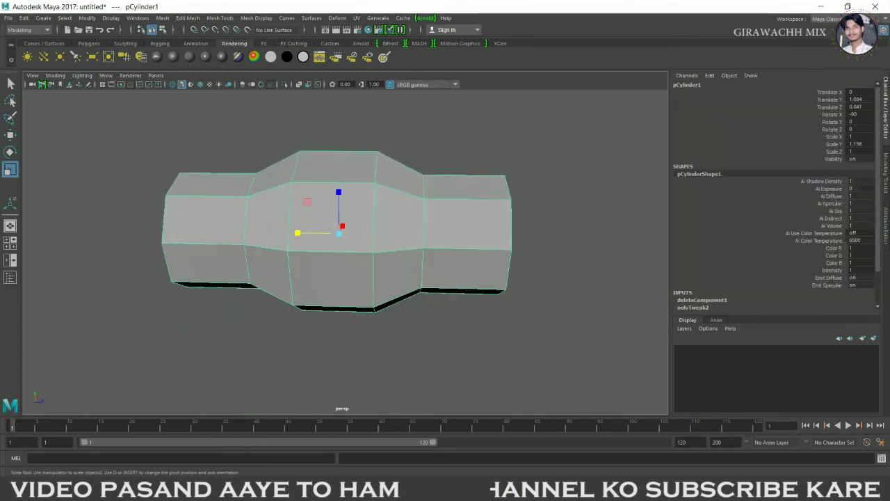
- Reset the Insert Edge Loop Tool and add two edge loops near the bulge
{"action": "mouse_move", "coordinate": [185, 210]}
{"action": "right_mouse_down", "text": "alt"}
{"action": "mouse_move", "coordinate": [254, 211]}
{"action": "mouse_move", "coordinate": [290, 235]}
{"action": "mouse_move", "coordinate": [324, 174]}
{"action": "mouse_move", "coordinate": [304, 170]}
{"action": "right_mouse_up", "text": "alt"}
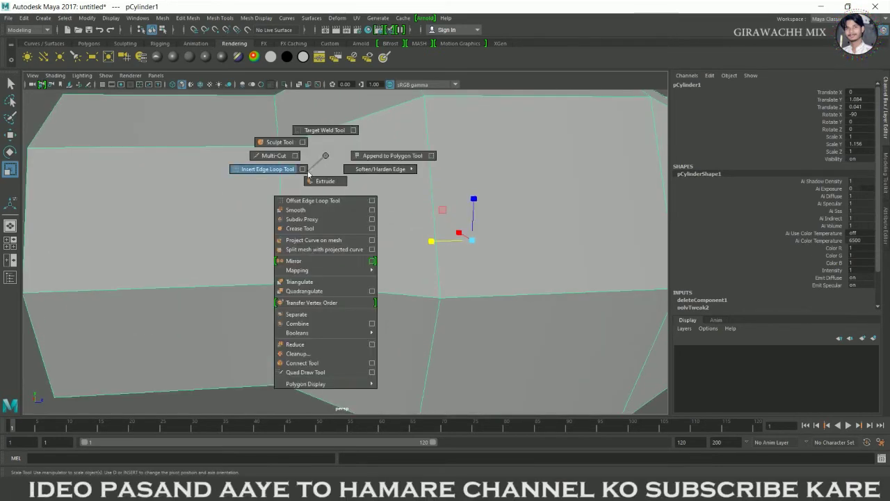
{"action": "left_click", "coordinate": [278, 138]}
{"action": "left_click", "coordinate": [324, 119]}
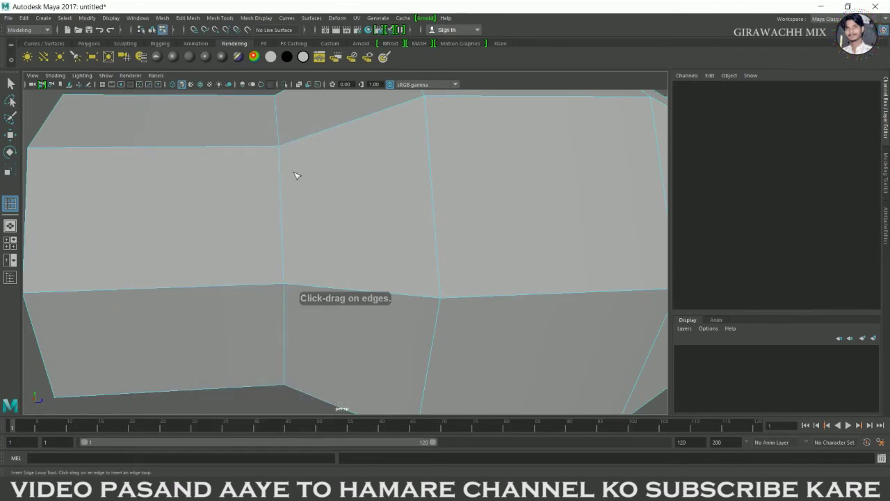
{"action": "left_click", "coordinate": [283, 152]}
{"action": "scroll", "coordinate": [417, 201], "scroll_direction": "down", "scroll_amount": 3}
{"action": "left_click_drag", "start_coordinate": [417, 201], "coordinate": [137, 206], "text": "alt"}
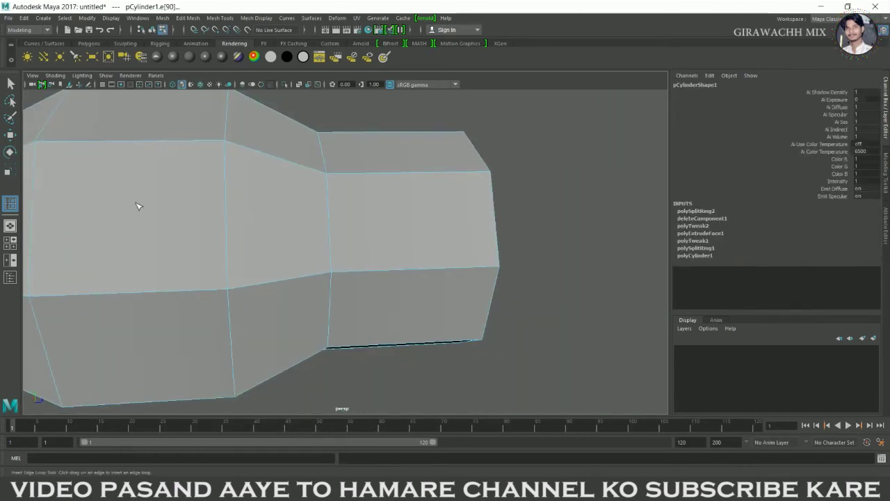
{"action": "left_click", "coordinate": [335, 182]}
{"action": "scroll", "coordinate": [335, 182], "scroll_direction": "down", "scroll_amount": 3}
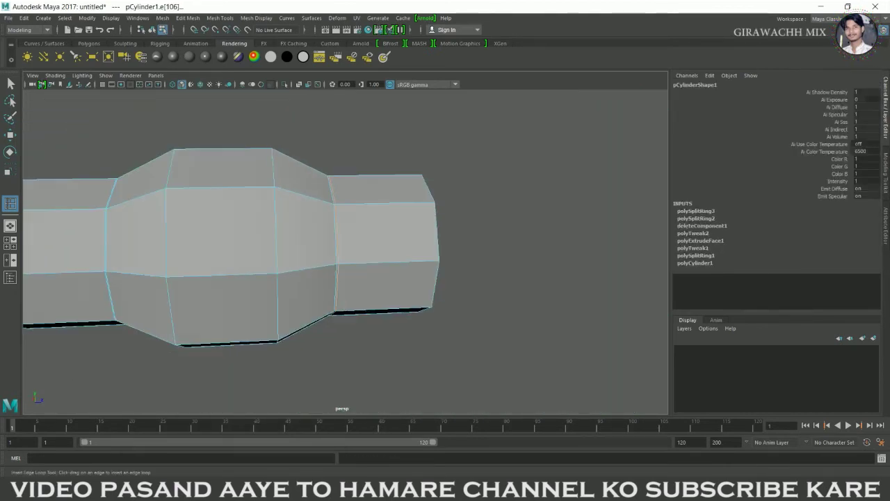
{"action": "key", "text": "3"}
- Compare the tube with and without smooth preview from several angles
{"action": "key", "text": "w"}
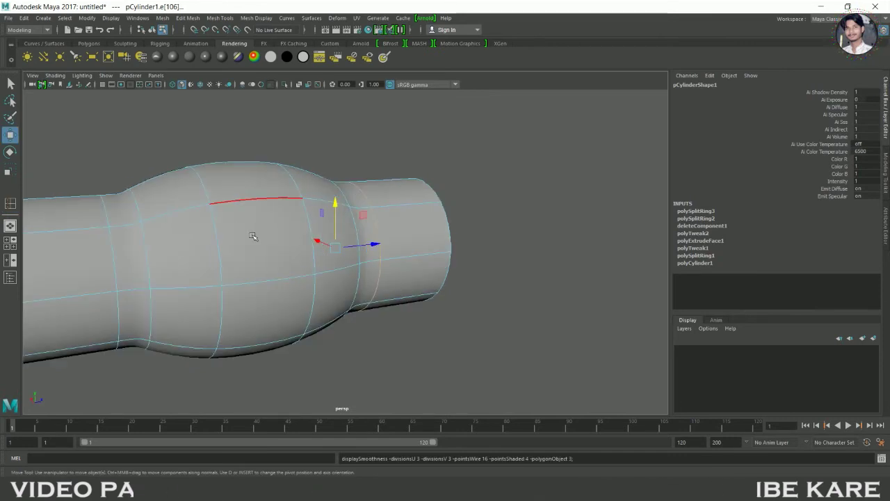
{"action": "right_click_drag", "start_coordinate": [255, 235], "coordinate": [295, 209]}
{"action": "left_click", "coordinate": [453, 194]}
{"action": "mouse_move", "coordinate": [453, 195]}
{"action": "left_mouse_down", "text": "alt"}
{"action": "mouse_move", "coordinate": [390, 202]}
{"action": "mouse_move", "coordinate": [423, 278]}
{"action": "left_mouse_up", "text": "alt"}
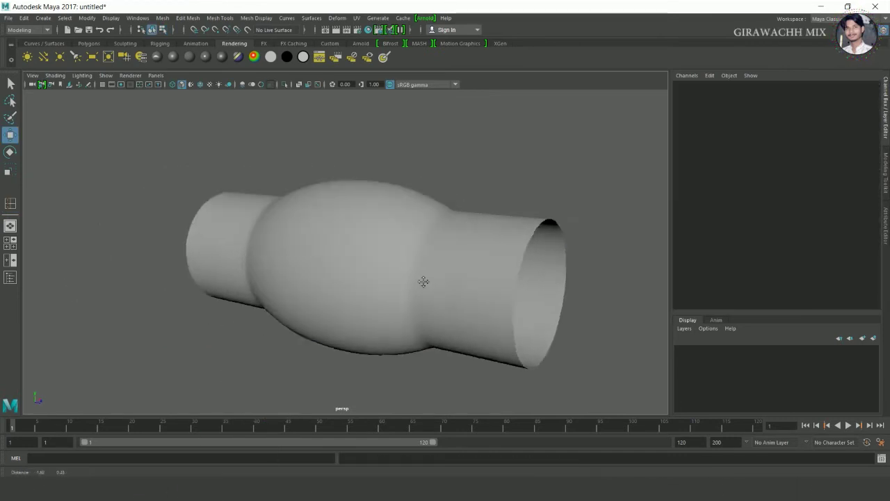
{"action": "scroll", "coordinate": [364, 258], "scroll_direction": "up", "scroll_amount": 3}
{"action": "left_click", "coordinate": [364, 258]}
{"action": "key", "text": "1"}
{"action": "scroll", "coordinate": [277, 240], "scroll_direction": "up", "scroll_amount": 2}
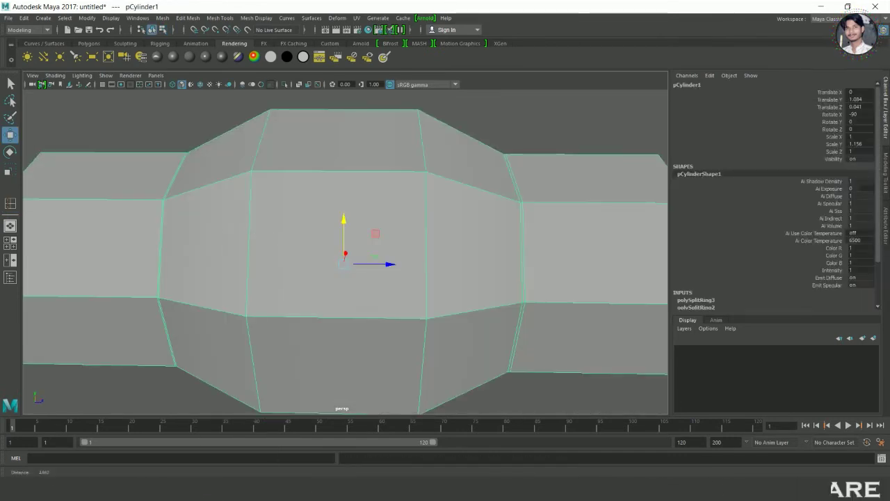
{"action": "left_click_drag", "start_coordinate": [277, 240], "coordinate": [199, 229], "text": "alt"}
{"action": "scroll", "coordinate": [276, 192], "scroll_direction": "up", "scroll_amount": 2}
{"action": "scroll", "coordinate": [276, 192], "scroll_direction": "up", "scroll_amount": 3}
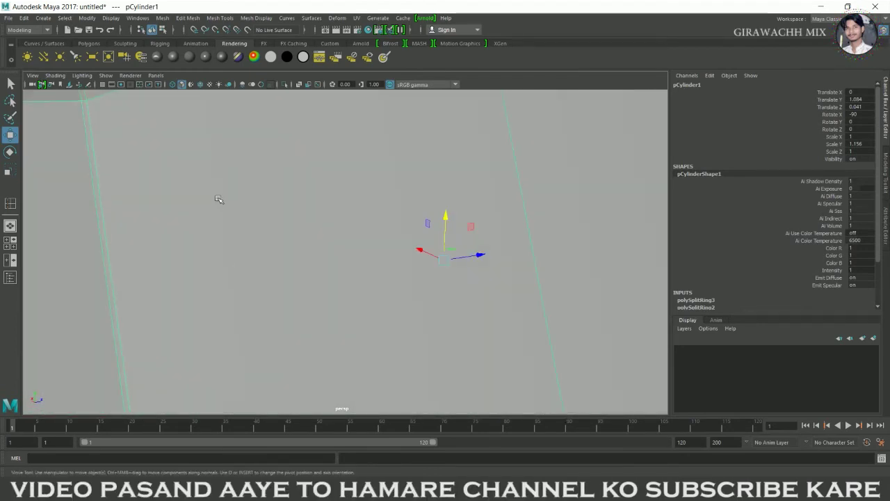
{"action": "left_click_drag", "start_coordinate": [219, 199], "coordinate": [224, 174], "text": "alt"}
- Insert two more edge loops beside the bulge, then switch to the Move Tool
{"action": "mouse_move", "coordinate": [223, 170]}
{"action": "right_mouse_down", "text": "shift"}
{"action": "mouse_move", "coordinate": [178, 192]}
{"action": "mouse_move", "coordinate": [137, 165]}
{"action": "right_mouse_up", "text": "shift"}
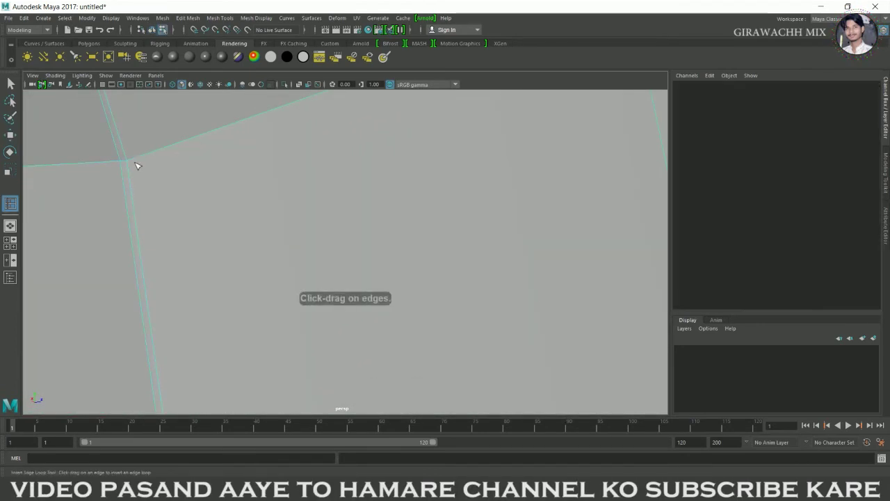
{"action": "left_click", "coordinate": [139, 164]}
{"action": "scroll", "coordinate": [272, 237], "scroll_direction": "down", "scroll_amount": 5}
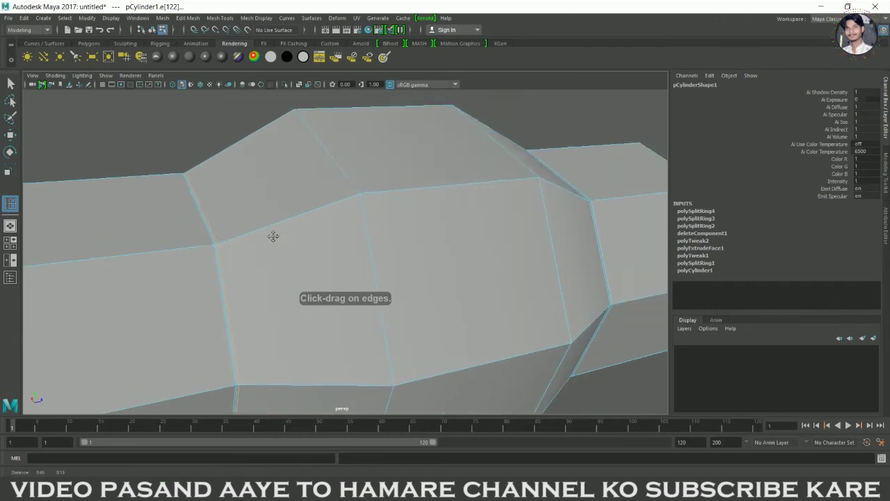
{"action": "left_click_drag", "start_coordinate": [306, 264], "coordinate": [264, 258], "text": "alt"}
{"action": "right_click_drag", "start_coordinate": [264, 258], "coordinate": [445, 339], "text": "alt"}
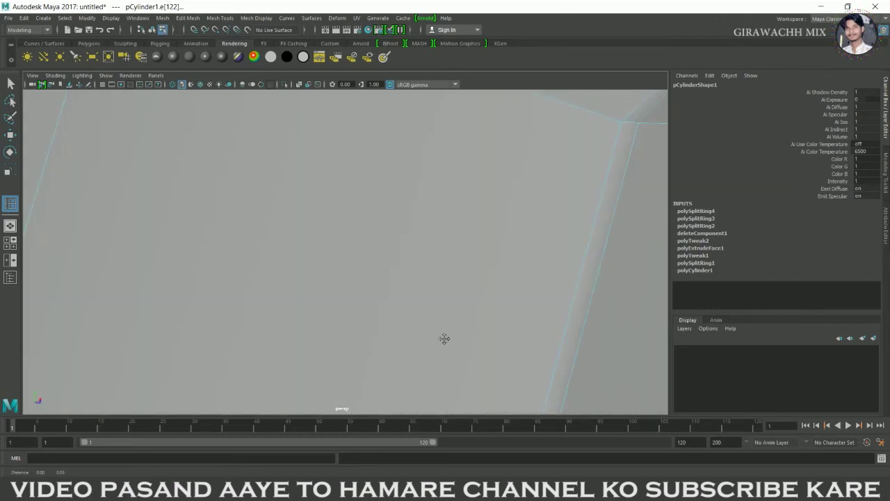
{"action": "left_click", "coordinate": [610, 164]}
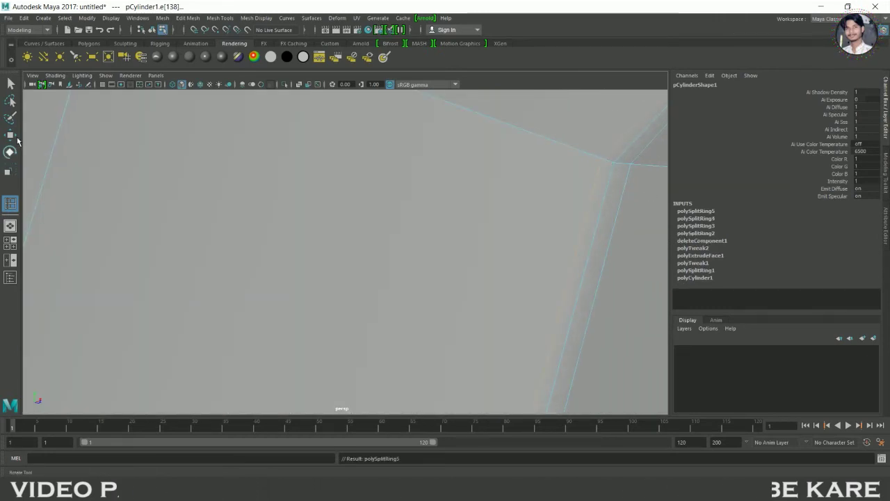
{"action": "key", "text": "w"}
{"action": "scroll", "coordinate": [425, 220], "scroll_direction": "down", "scroll_amount": 5}
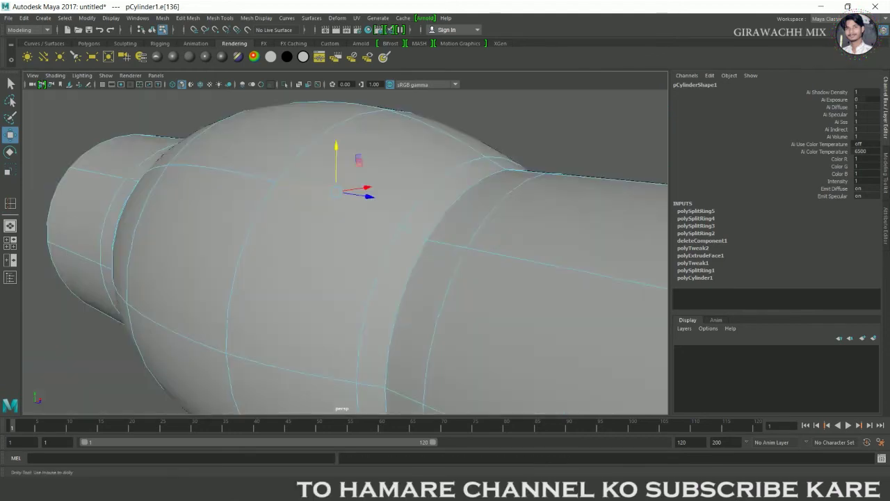
{"action": "scroll", "coordinate": [262, 224], "scroll_direction": "down", "scroll_amount": 3}
{"action": "right_click_drag", "start_coordinate": [262, 224], "coordinate": [304, 207]}
{"action": "mouse_move", "coordinate": [345, 151]}
{"action": "left_mouse_down", "text": "alt"}
{"action": "mouse_move", "coordinate": [285, 274]}
{"action": "mouse_move", "coordinate": [328, 246]}
{"action": "mouse_move", "coordinate": [206, 255]}
{"action": "left_mouse_up", "text": "alt"}
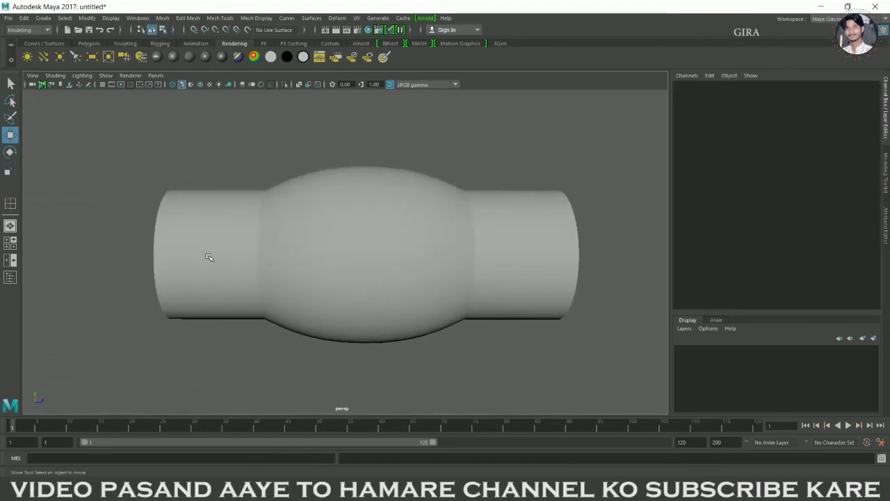
- Turn off smooth preview and zoom in on the selected cylinder in side view
{"action": "left_click", "coordinate": [316, 264]}
{"action": "right_click_drag", "start_coordinate": [315, 264], "coordinate": [417, 270], "text": "alt"}
{"action": "key", "text": "1"}
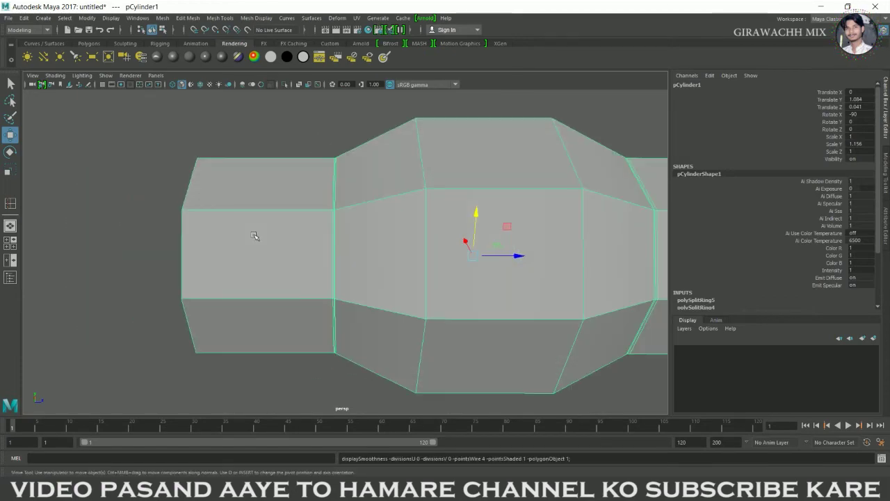
{"action": "mouse_move", "coordinate": [237, 247]}
{"action": "left_mouse_down", "text": "alt"}
{"action": "mouse_move", "coordinate": [304, 249]}
{"action": "mouse_move", "coordinate": [160, 299]}
{"action": "mouse_move", "coordinate": [540, 321]}
{"action": "mouse_move", "coordinate": [413, 340]}
{"action": "left_mouse_up", "text": "alt"}
{"action": "key", "text": "space"}
{"action": "left_click", "coordinate": [550, 322]}
{"action": "key", "text": "space"}
{"action": "scroll", "coordinate": [413, 340], "scroll_direction": "up", "scroll_amount": 3}
{"action": "left_click", "coordinate": [328, 271]}
{"action": "scroll", "coordinate": [139, 237], "scroll_direction": "up", "scroll_amount": 1}
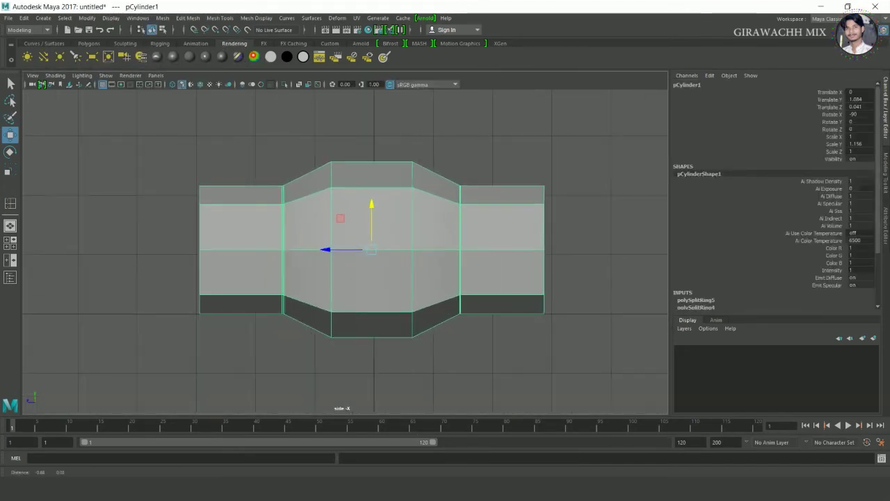
{"action": "scroll", "coordinate": [139, 237], "scroll_direction": "up", "scroll_amount": 1}
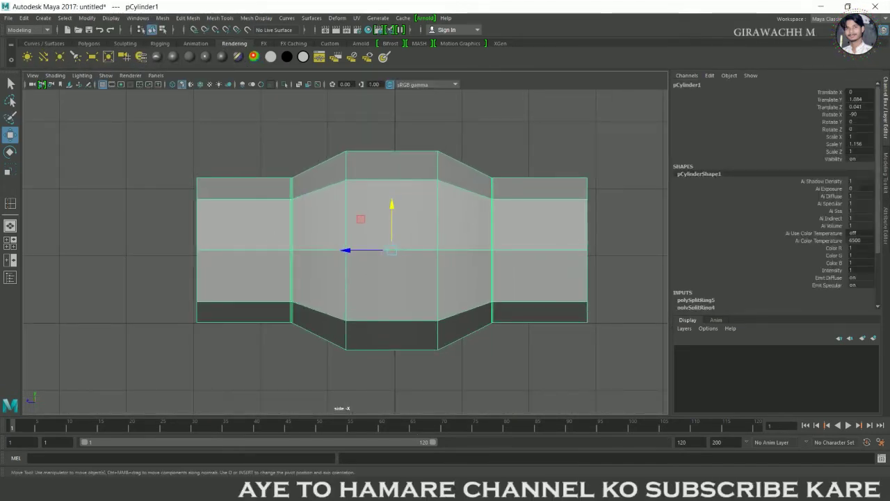
- Add edge loops through the left and right narrow sections, then return to perspective
{"action": "right_click_drag", "start_coordinate": [272, 239], "coordinate": [261, 264], "text": "shift"}
{"action": "left_click", "coordinate": [247, 255]}
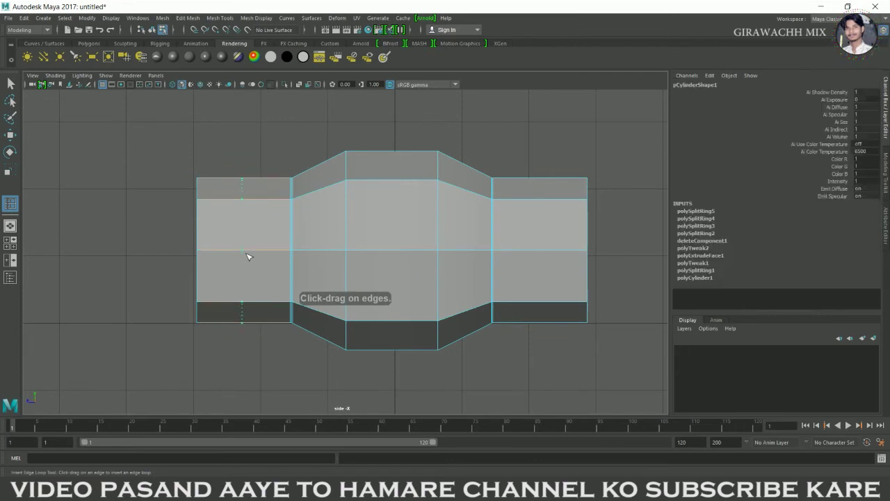
{"action": "left_click", "coordinate": [249, 255]}
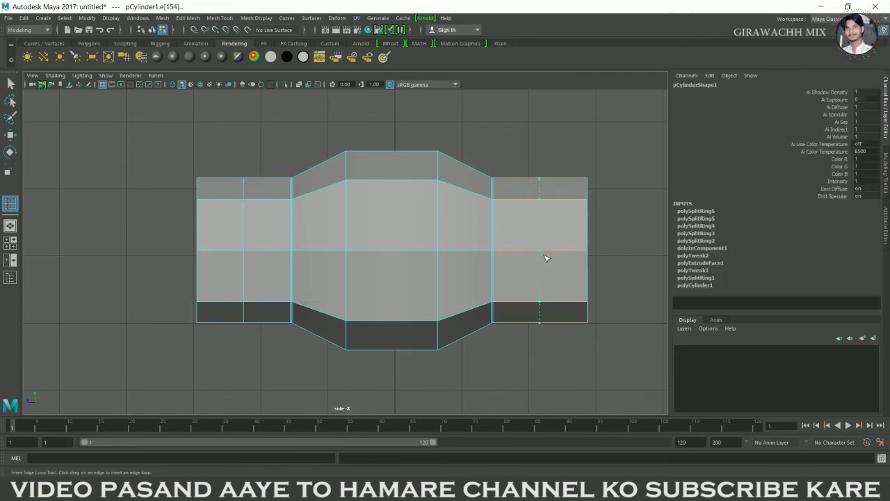
{"action": "left_click", "coordinate": [546, 258]}
{"action": "left_click", "coordinate": [11, 134]}
{"action": "key", "text": "space"}
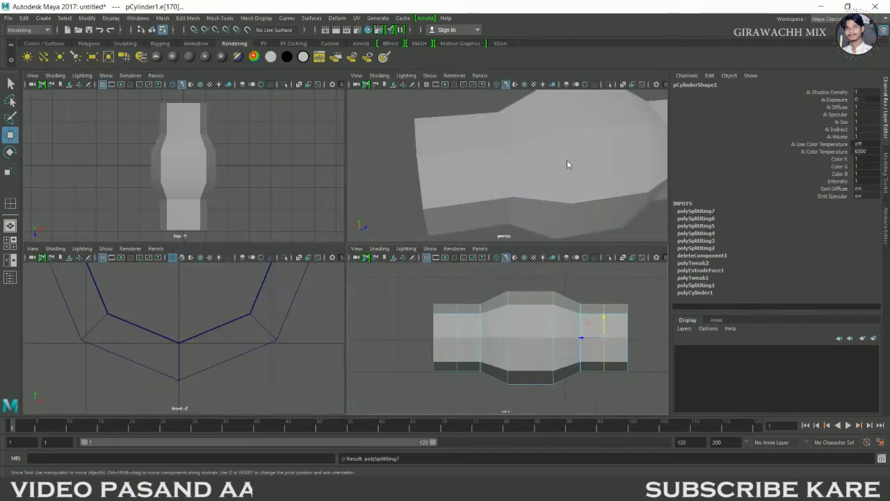
{"action": "key", "text": "space"}
{"action": "scroll", "coordinate": [525, 204], "scroll_direction": "down", "scroll_amount": 3}
{"action": "key", "text": "F8"}
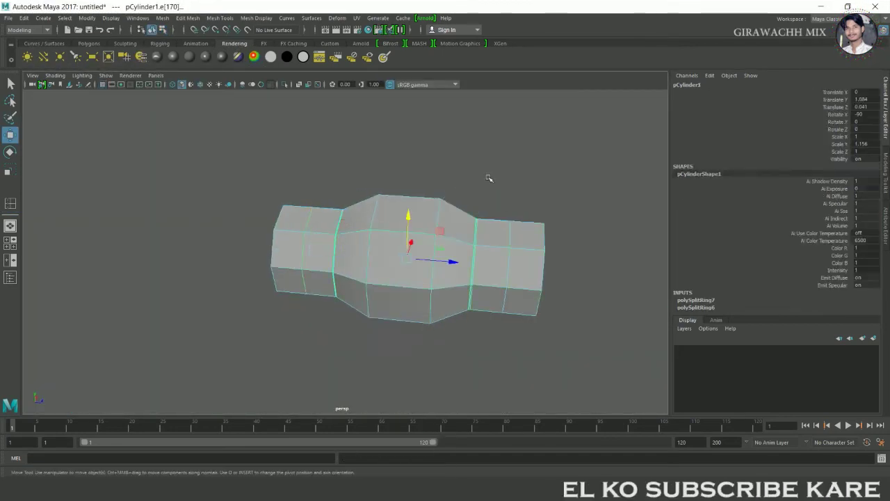
- In the top view, select the top-end vertices and scale them outward
{"action": "scroll", "coordinate": [336, 233], "scroll_direction": "up", "scroll_amount": 2}
{"action": "mouse_move", "coordinate": [337, 233]}
{"action": "left_mouse_down", "text": "alt"}
{"action": "mouse_move", "coordinate": [408, 199]}
{"action": "mouse_move", "coordinate": [292, 195]}
{"action": "left_mouse_up", "text": "alt"}
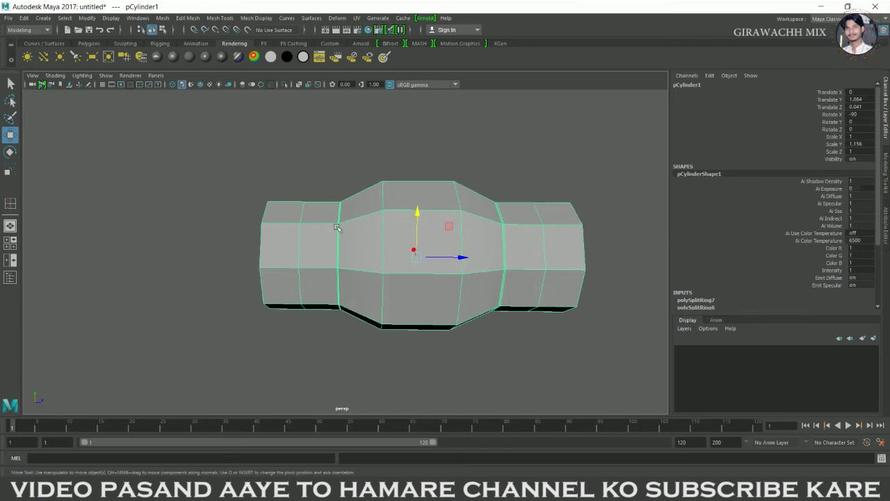
{"action": "key", "text": "space"}
{"action": "key", "text": "space"}
{"action": "scroll", "coordinate": [224, 176], "scroll_direction": "up", "scroll_amount": 2}
{"action": "middle_click_drag", "start_coordinate": [334, 139], "coordinate": [334, 188], "text": "alt"}
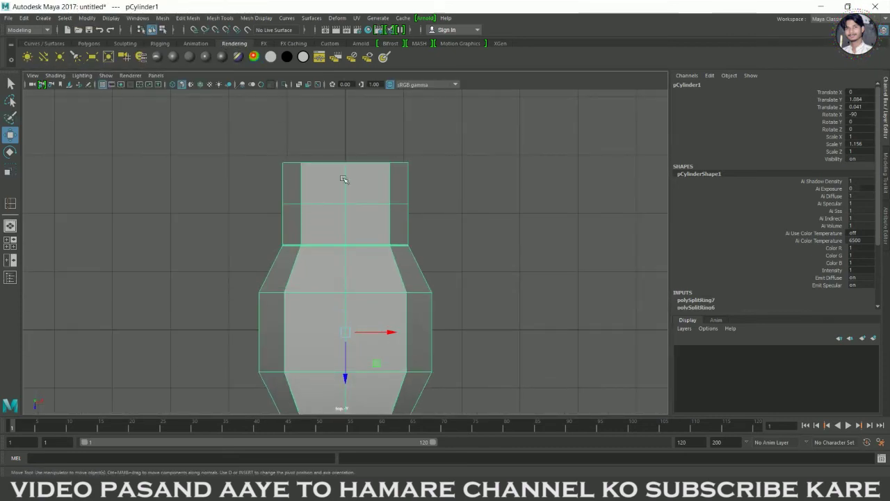
{"action": "right_click_drag", "start_coordinate": [339, 176], "coordinate": [292, 173]}
{"action": "left_click_drag", "start_coordinate": [215, 135], "coordinate": [456, 186]}
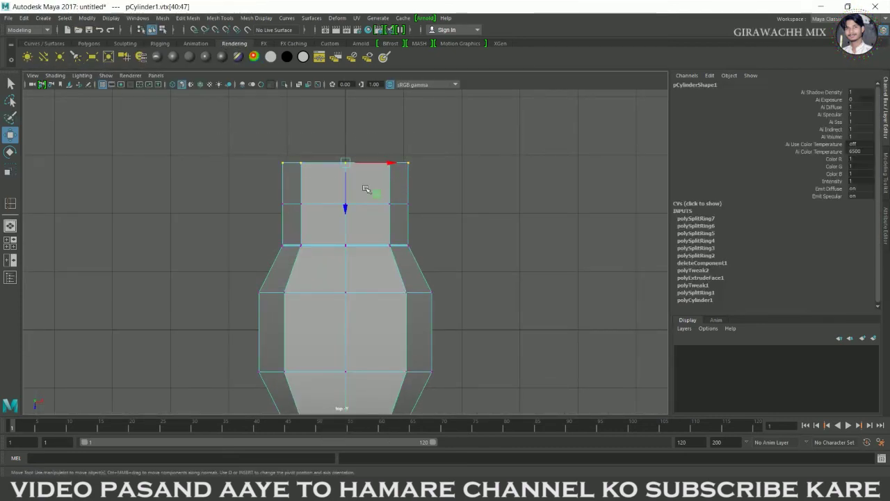
{"action": "key", "text": "r"}
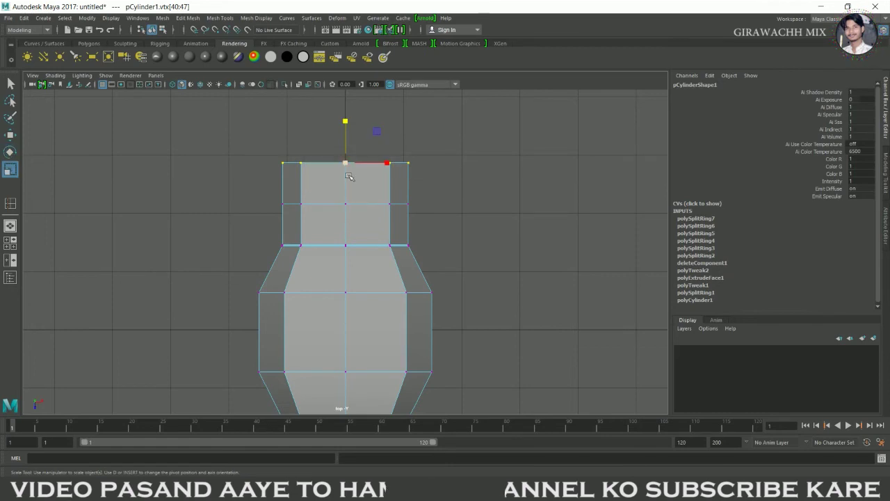
{"action": "left_click_drag", "start_coordinate": [350, 175], "coordinate": [361, 174]}
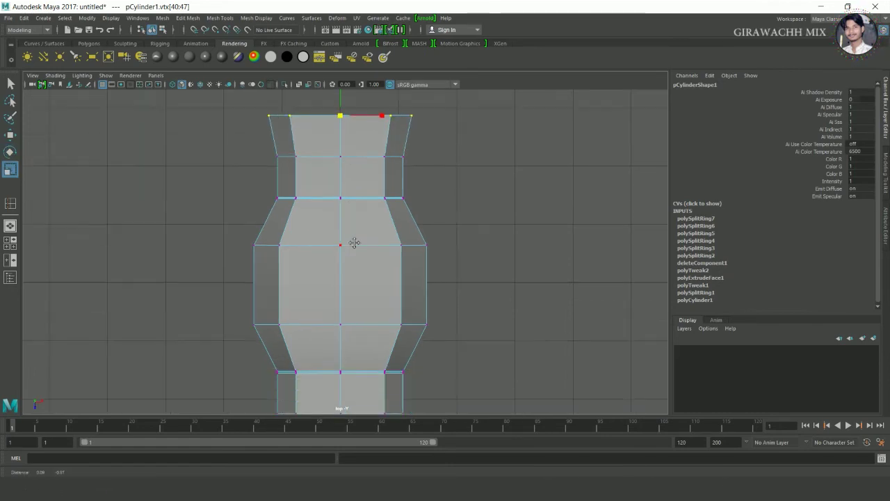
- Select the bottom-end vertices and scale them out to flare that end
{"action": "scroll", "coordinate": [291, 301], "scroll_direction": "down", "scroll_amount": 5}
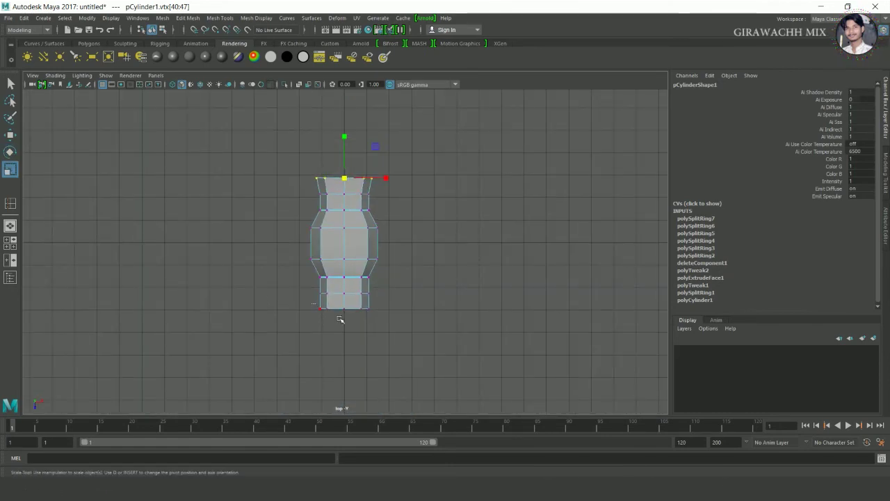
{"action": "left_click_drag", "start_coordinate": [396, 334], "coordinate": [393, 334]}
{"action": "scroll", "coordinate": [332, 351], "scroll_direction": "up", "scroll_amount": 2}
{"action": "scroll", "coordinate": [332, 351], "scroll_direction": "up", "scroll_amount": 2}
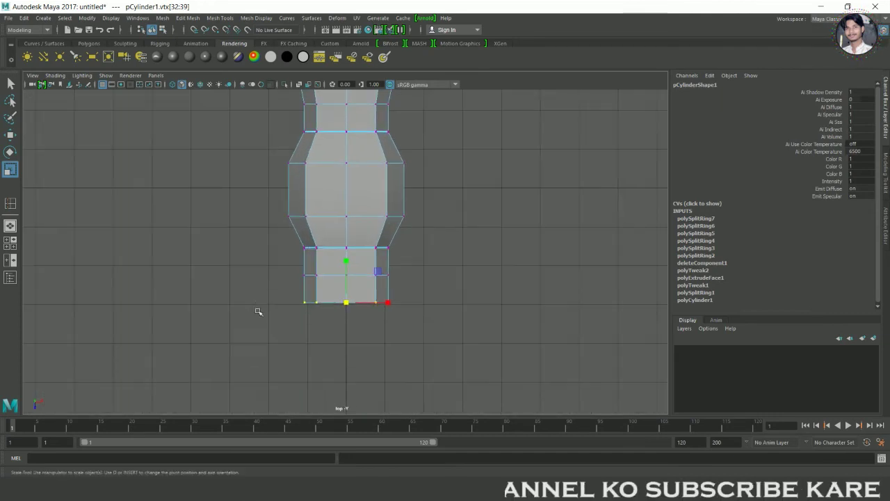
{"action": "scroll", "coordinate": [332, 351], "scroll_direction": "up", "scroll_amount": 1}
{"action": "left_click_drag", "start_coordinate": [354, 328], "coordinate": [362, 327]}
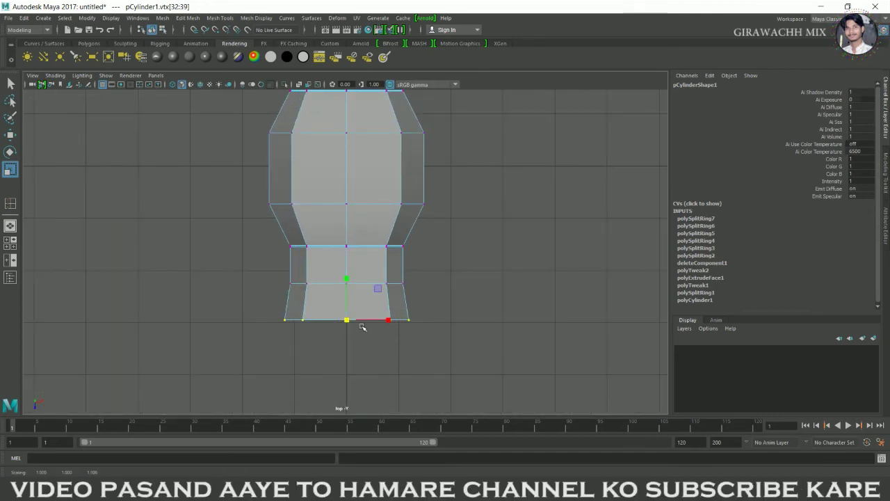
{"action": "scroll", "coordinate": [362, 327], "scroll_direction": "down", "scroll_amount": 2}
{"action": "middle_click_drag", "start_coordinate": [332, 285], "coordinate": [331, 361], "text": "alt"}
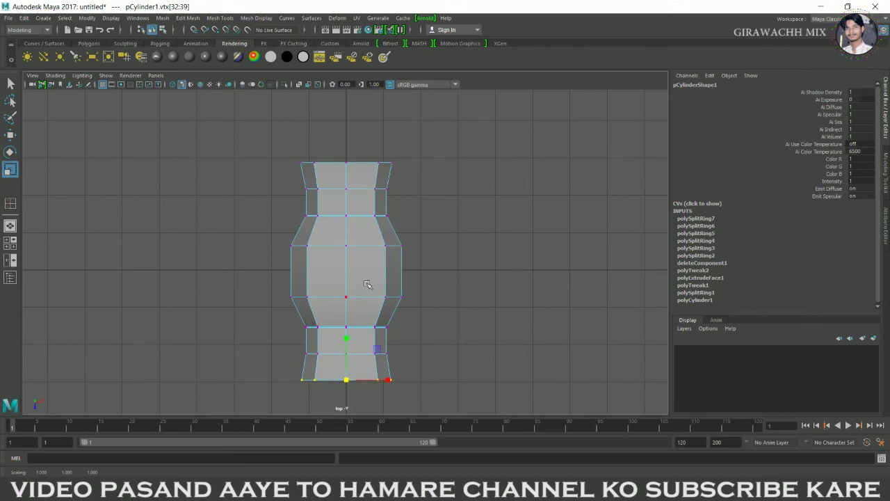
- Return to perspective and view the vase with smooth preview on
{"action": "key", "text": "space"}
{"action": "key", "text": "space"}
{"action": "left_click_drag", "start_coordinate": [361, 293], "coordinate": [375, 264], "text": "alt"}
{"action": "key", "text": "3"}
{"action": "right_click_drag", "start_coordinate": [347, 258], "coordinate": [353, 197]}
{"action": "left_click", "coordinate": [433, 163]}
{"action": "left_click_drag", "start_coordinate": [433, 163], "coordinate": [487, 174], "text": "alt"}
{"action": "mouse_move", "coordinate": [345, 212]}
{"action": "left_mouse_down", "text": "alt"}
{"action": "mouse_move", "coordinate": [263, 312]}
{"action": "mouse_move", "coordinate": [209, 294]}
{"action": "mouse_move", "coordinate": [507, 332]}
{"action": "mouse_move", "coordinate": [492, 351]}
{"action": "mouse_move", "coordinate": [426, 320]}
{"action": "mouse_move", "coordinate": [264, 316]}
{"action": "left_mouse_up", "text": "alt"}
{"action": "left_click", "coordinate": [208, 295]}
{"action": "left_click", "coordinate": [507, 332]}
{"action": "left_click", "coordinate": [426, 321]}
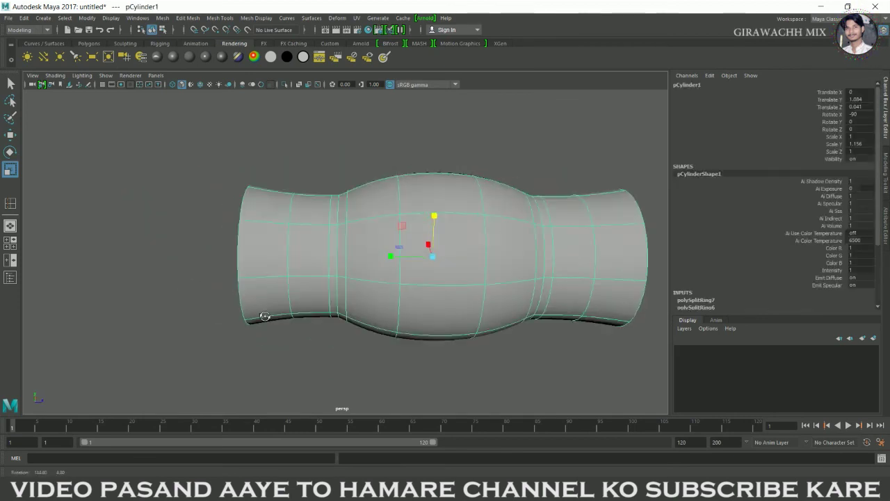
{"action": "left_click", "coordinate": [264, 317]}
{"action": "mouse_move", "coordinate": [338, 348]}
{"action": "left_mouse_down", "text": "alt"}
{"action": "mouse_move", "coordinate": [405, 297]}
{"action": "mouse_move", "coordinate": [420, 315]}
{"action": "left_mouse_up", "text": "alt"}
{"action": "left_click", "coordinate": [405, 297]}
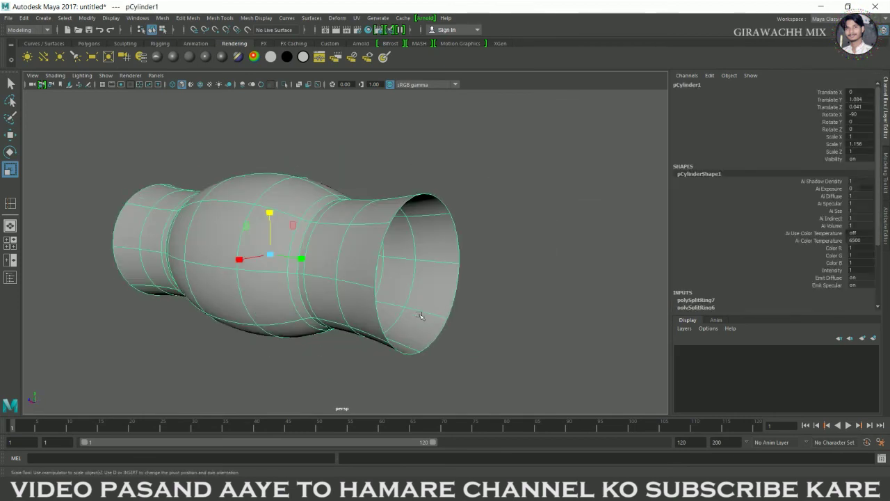
{"action": "right_click", "coordinate": [369, 234]}
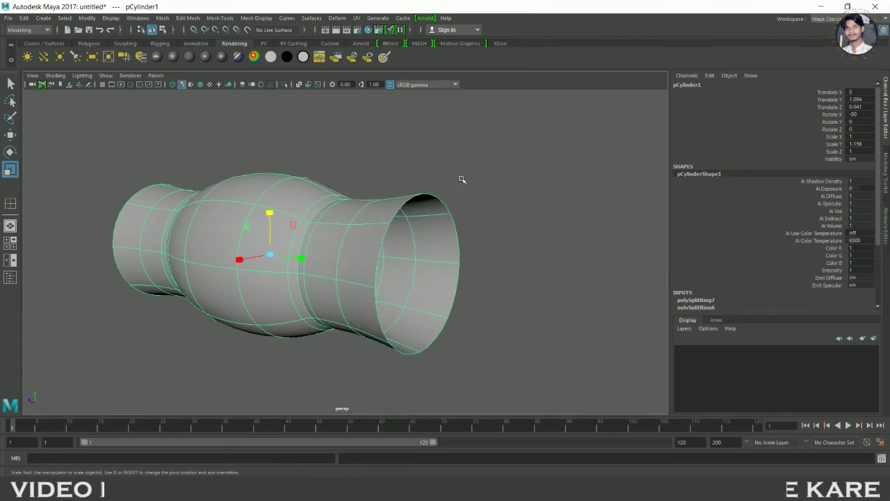
{"action": "left_click", "coordinate": [464, 181]}
{"action": "left_click_drag", "start_coordinate": [462, 180], "coordinate": [392, 297], "text": "alt"}
{"action": "scroll", "coordinate": [400, 303], "scroll_direction": "up", "scroll_amount": 2}
{"action": "scroll", "coordinate": [473, 324], "scroll_direction": "down", "scroll_amount": 3}
{"action": "left_click_drag", "start_coordinate": [494, 327], "coordinate": [314, 324], "text": "alt"}
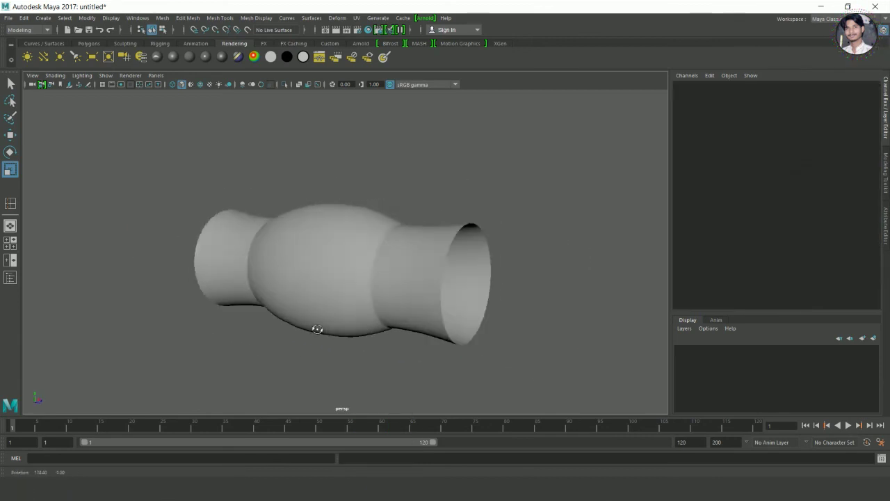